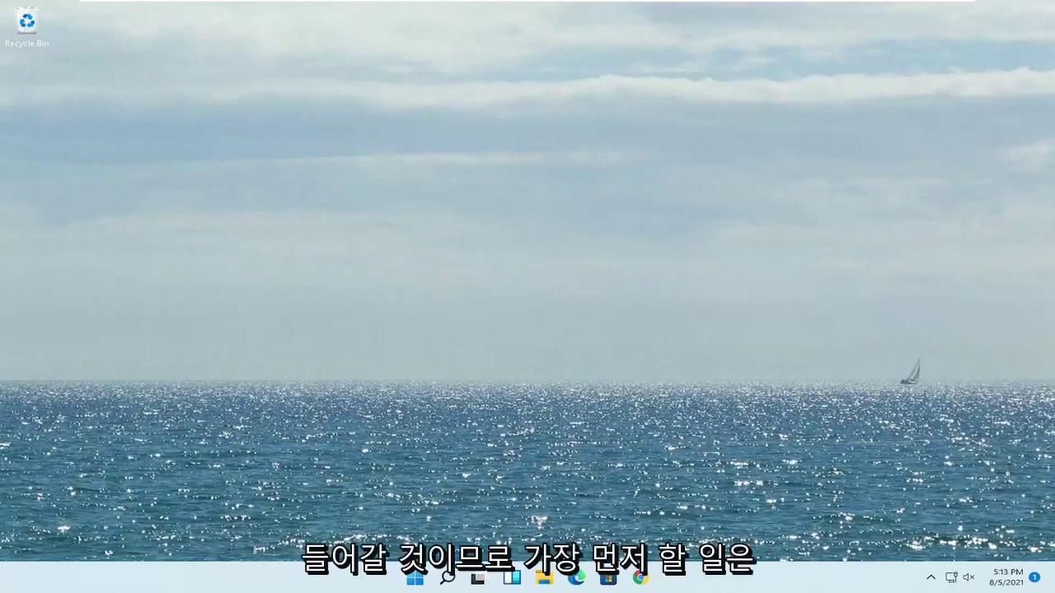
# Step: Set Device Installation Settings to Yes (recommended), save, and close System Properties
pyautogui.click(447, 577)
pyautogui.write('advanc')
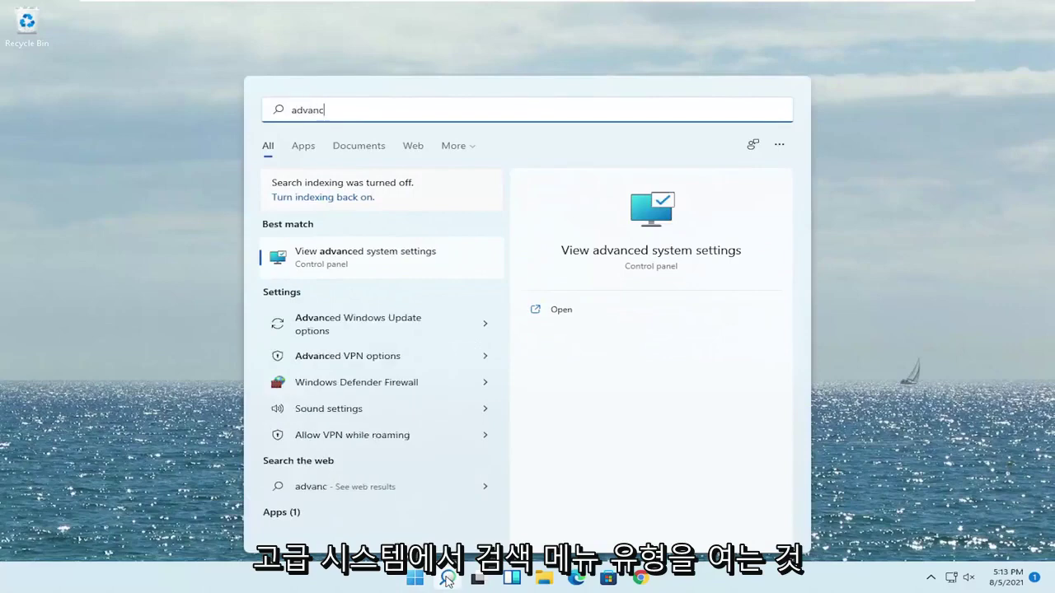
pyautogui.write('ed system')
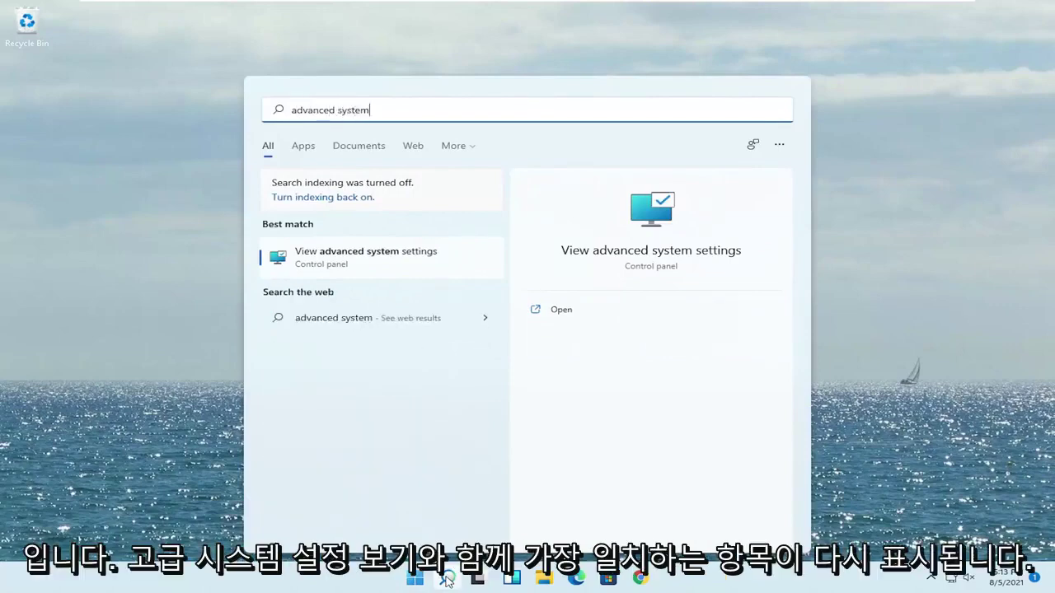
pyautogui.click(360, 264)
pyautogui.moveTo(204, 40); pyautogui.dragTo(523, 122)
pyautogui.click(457, 149)
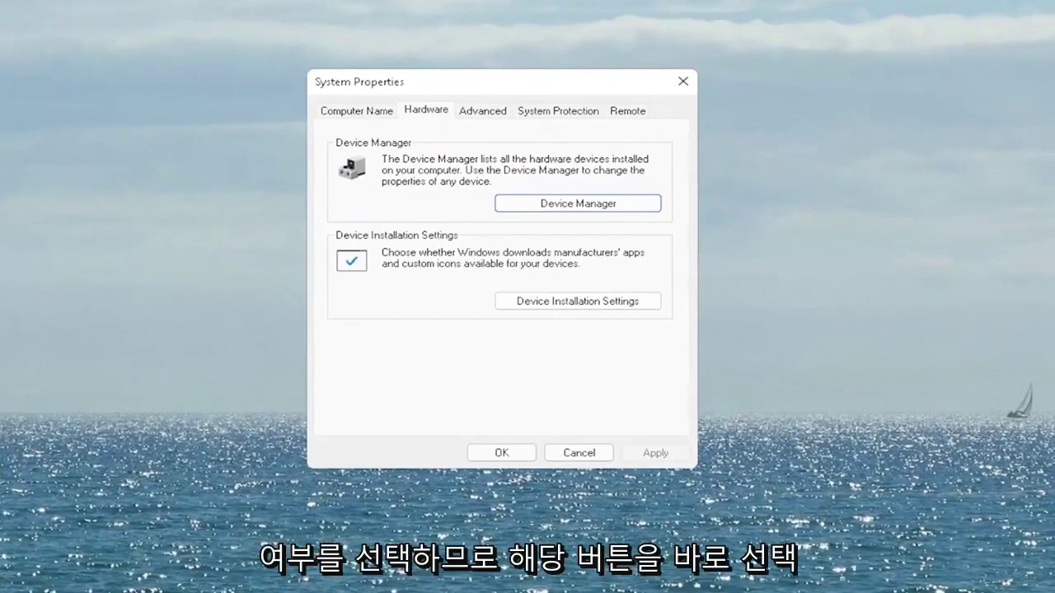
pyautogui.click(574, 300)
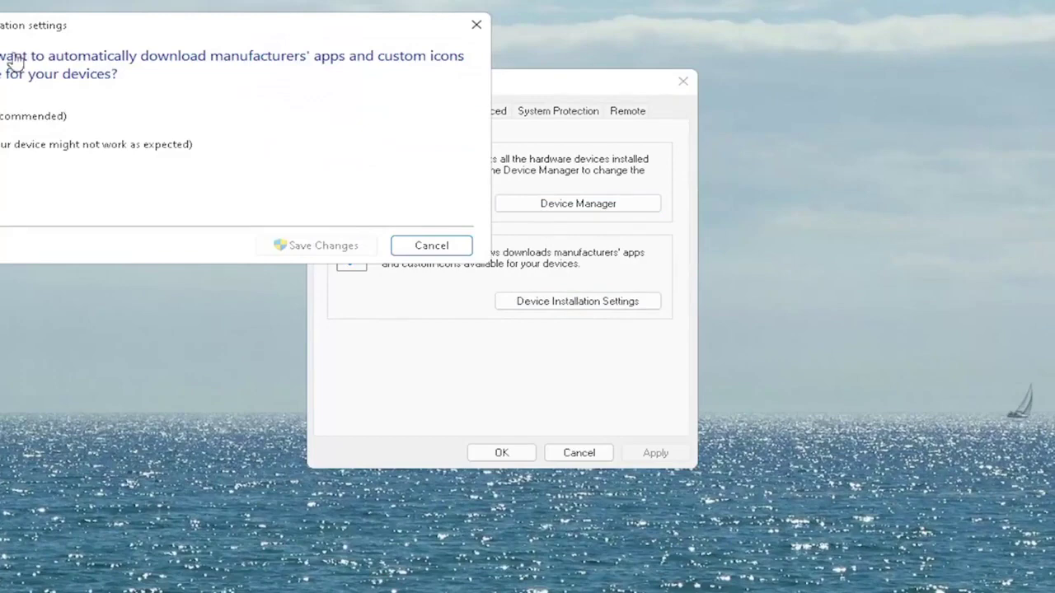
pyautogui.moveTo(75, 36); pyautogui.dragTo(311, 99)
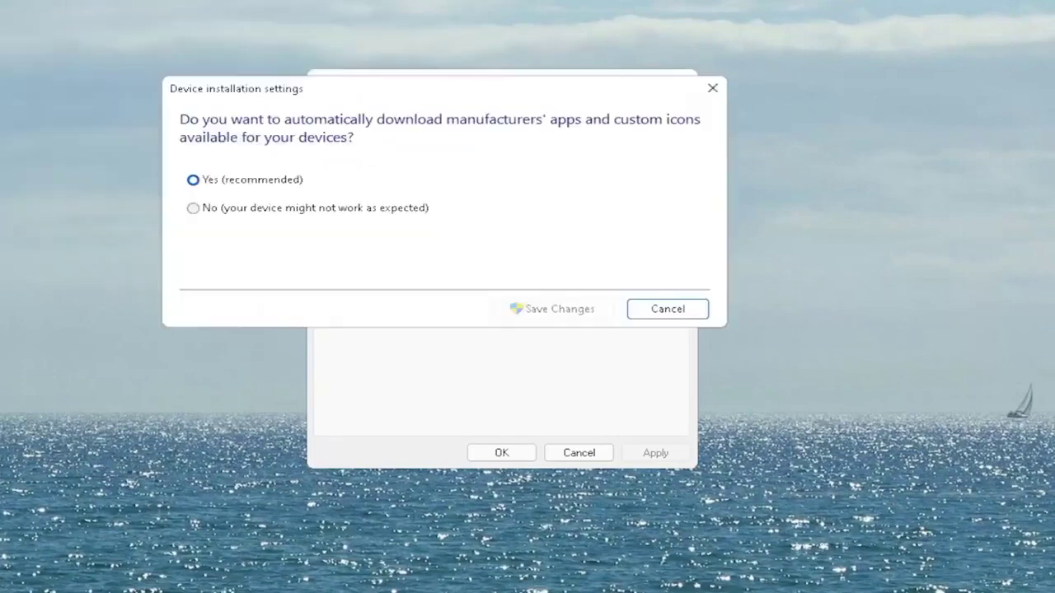
pyautogui.click(239, 182)
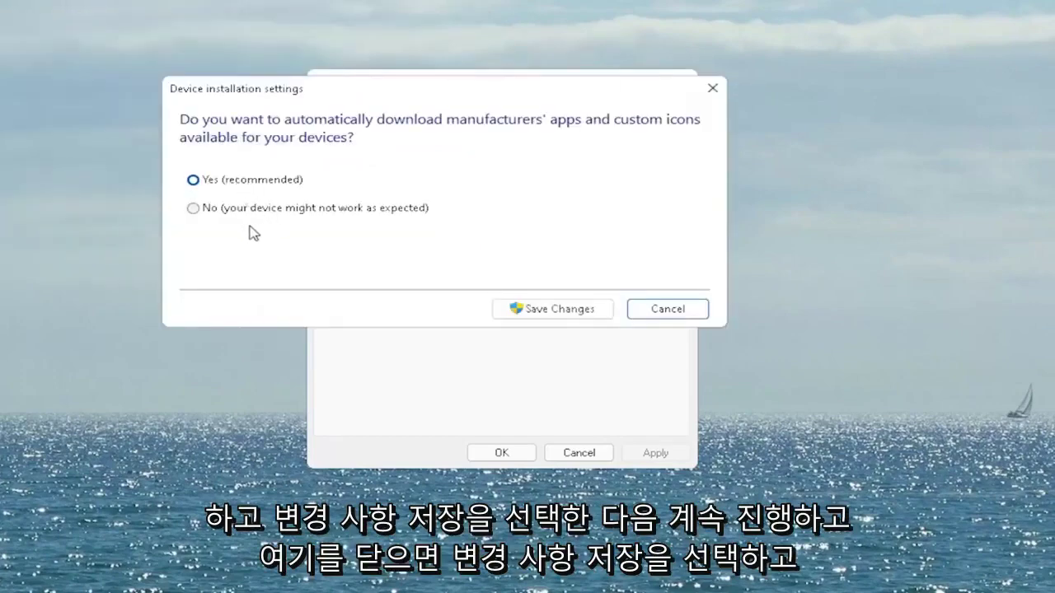
pyautogui.click(570, 309)
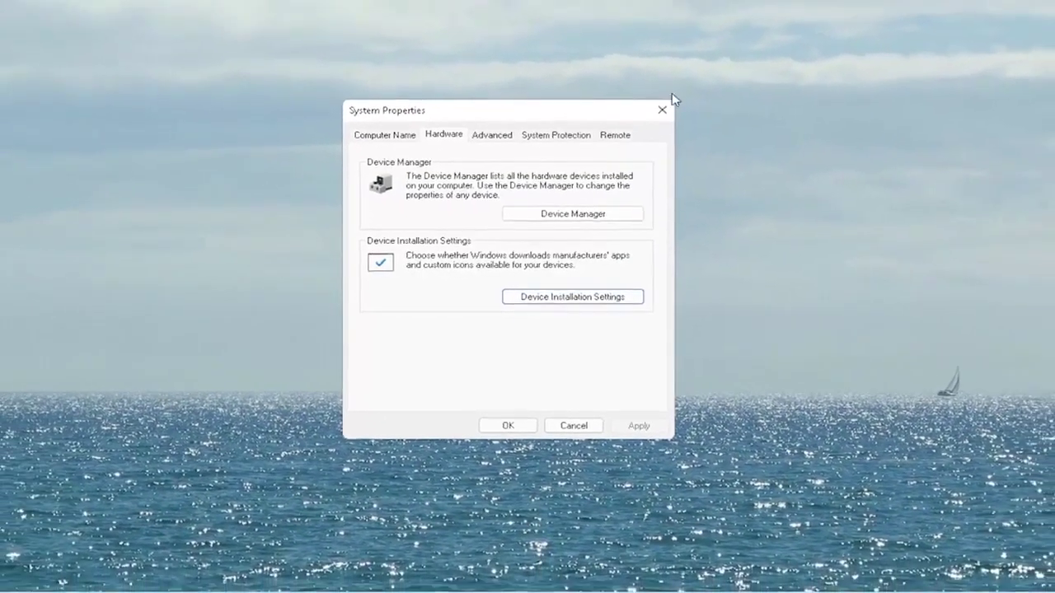
pyautogui.click(683, 80)
# Step: Open Device Manager and show the Driver tab of the High Definition Audio Device properties
pyautogui.click(447, 580)
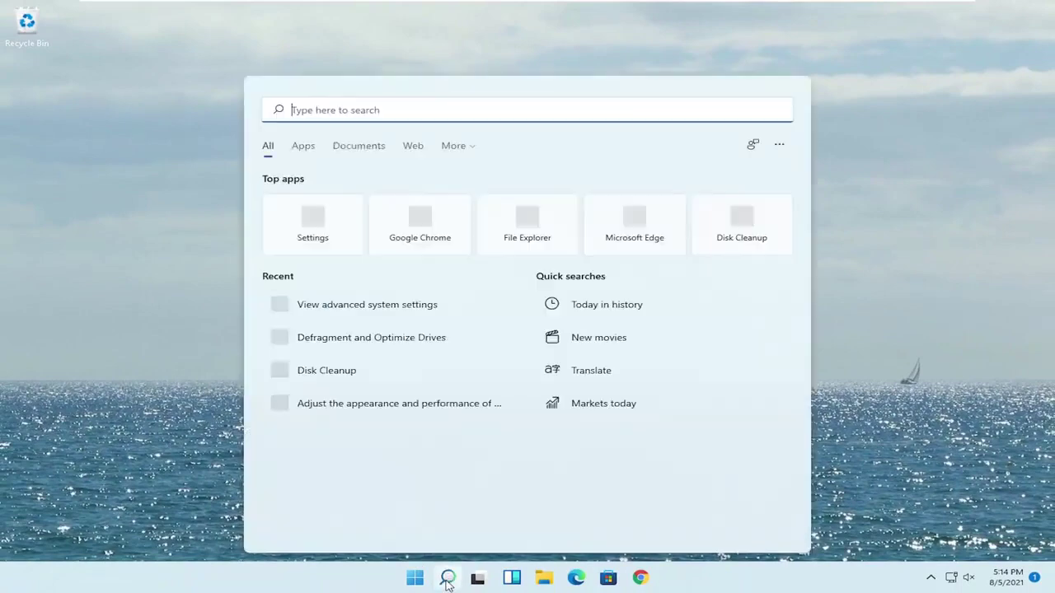
pyautogui.write('device manager')
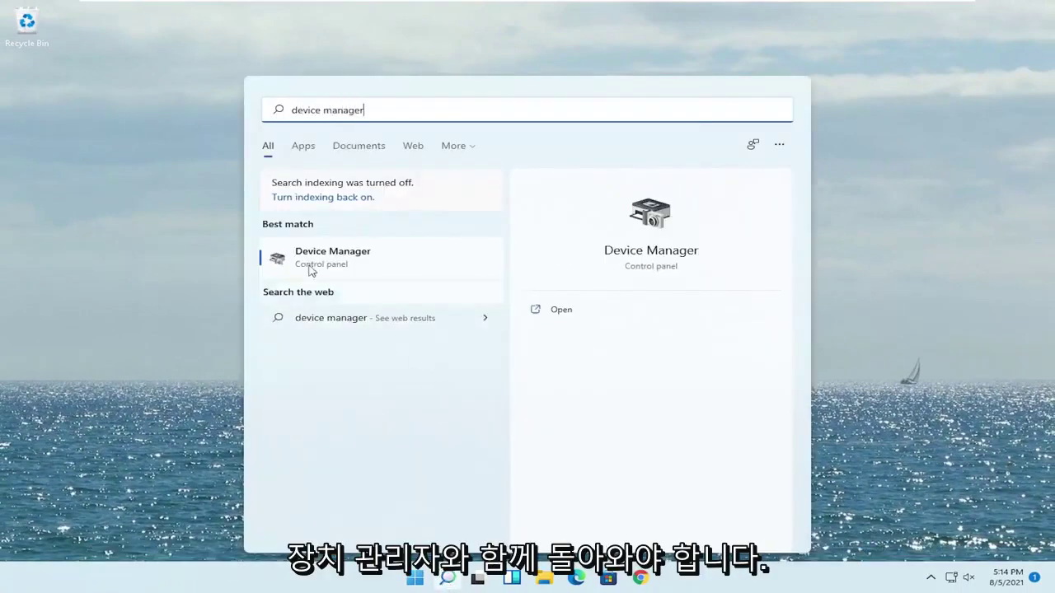
pyautogui.click(353, 262)
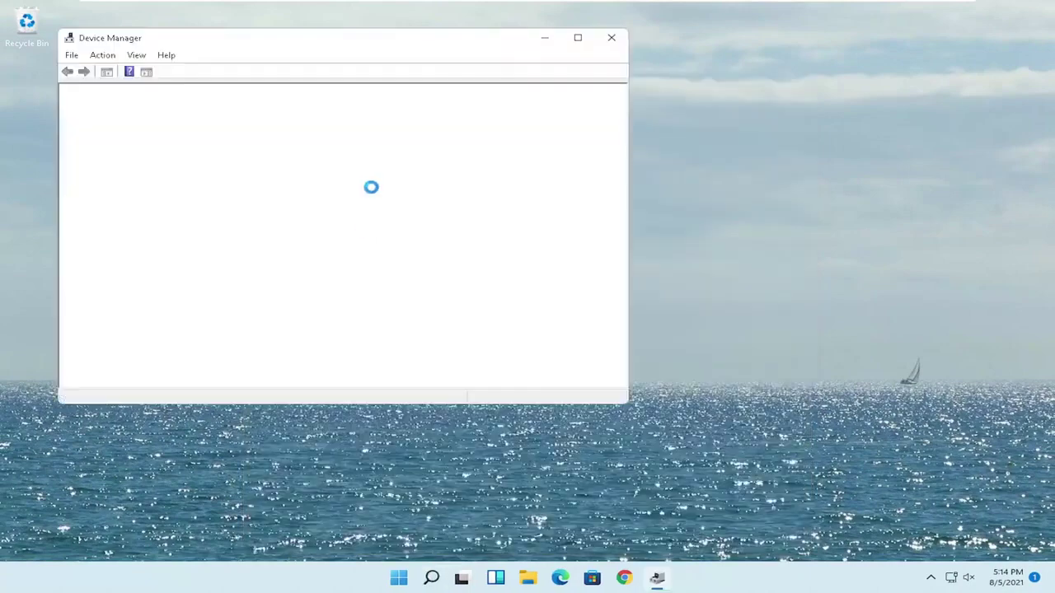
pyautogui.moveTo(350, 47); pyautogui.dragTo(503, 77)
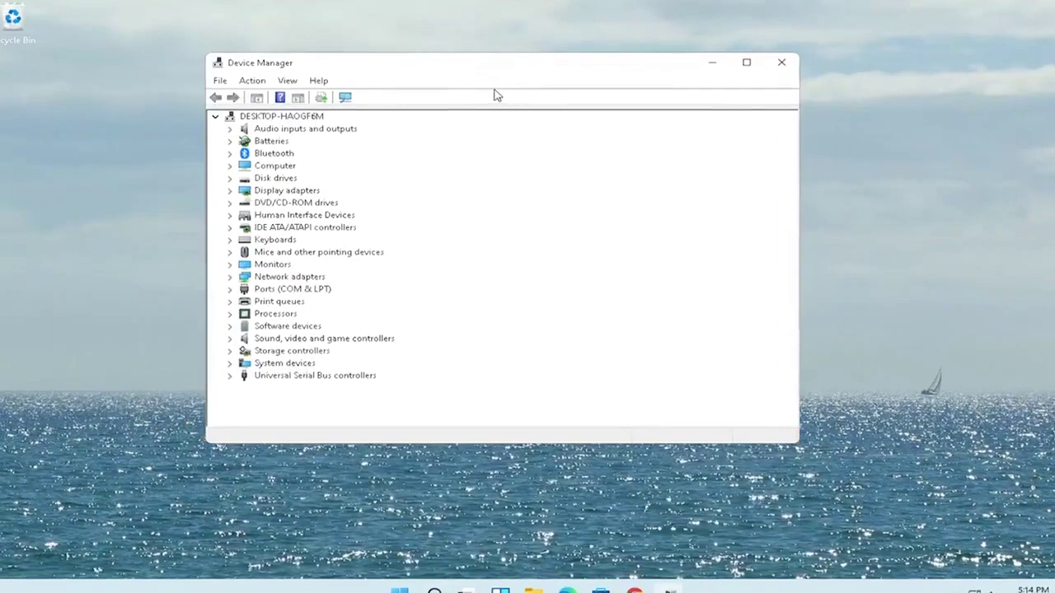
pyautogui.click(277, 380)
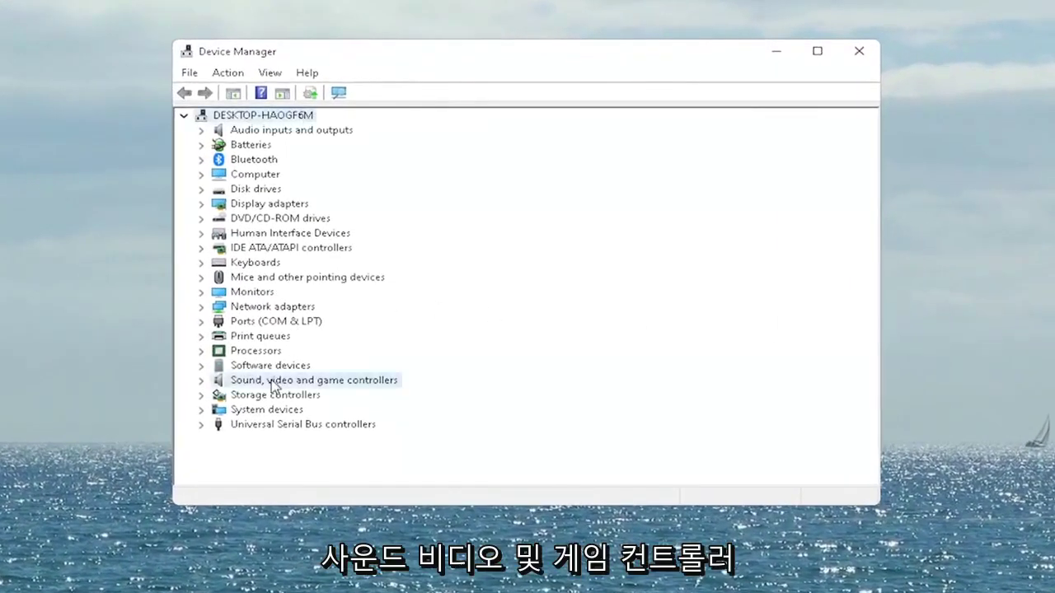
pyautogui.doubleClick(322, 382)
pyautogui.click(299, 396)
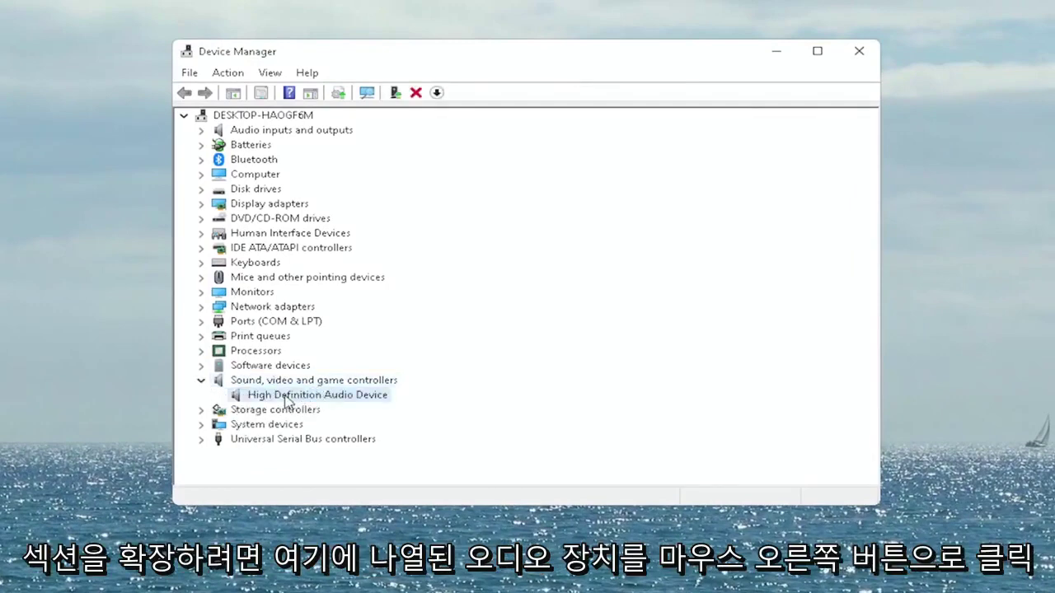
pyautogui.rightClick(320, 399)
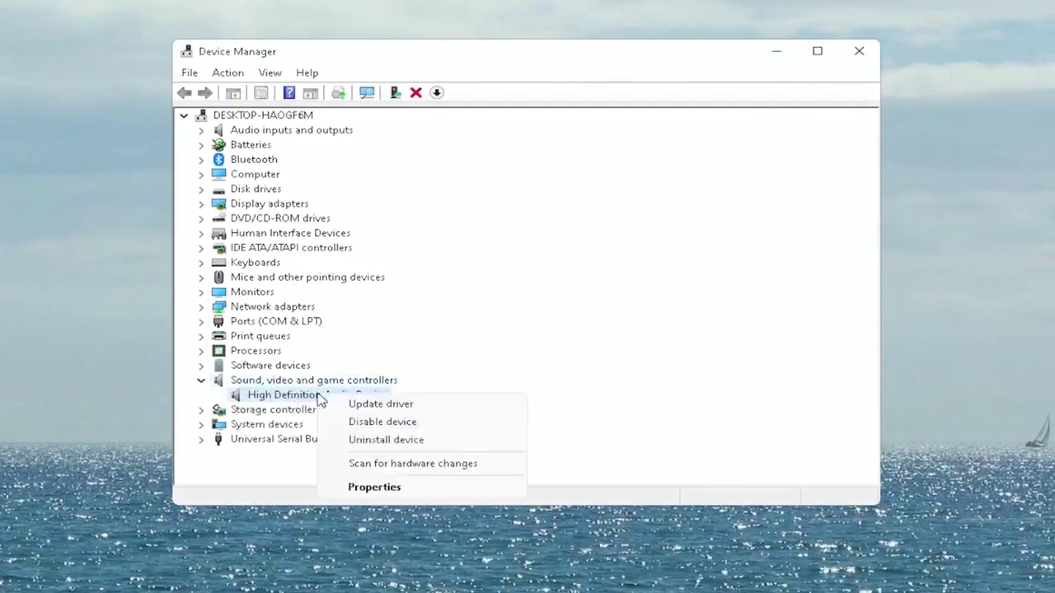
pyautogui.click(363, 491)
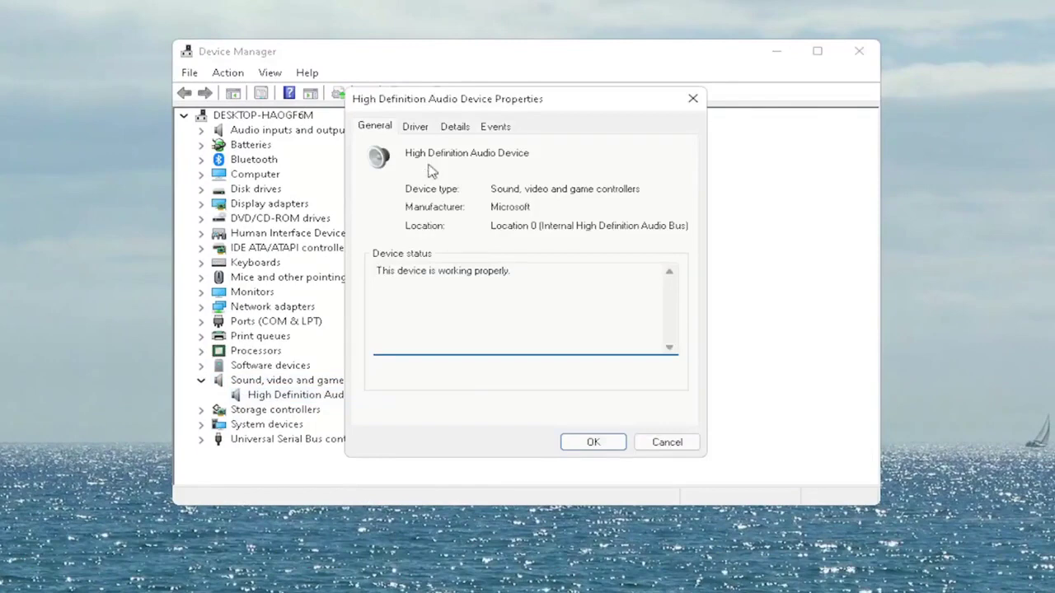
pyautogui.click(417, 128)
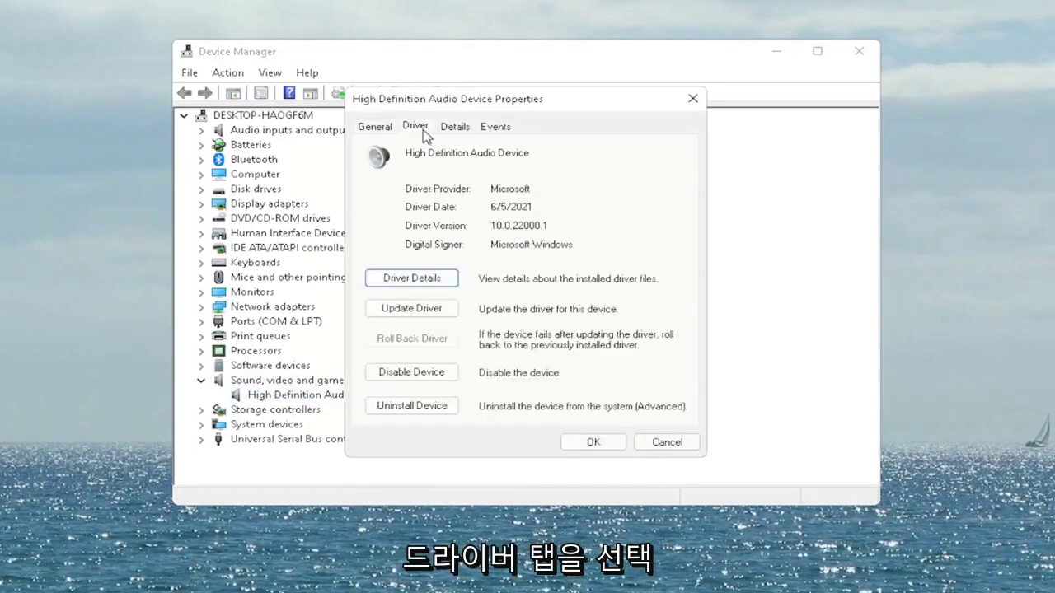
# Step: Reinstall the High Definition Audio Device driver from the compatible list, accepting the warning
pyautogui.click(421, 310)
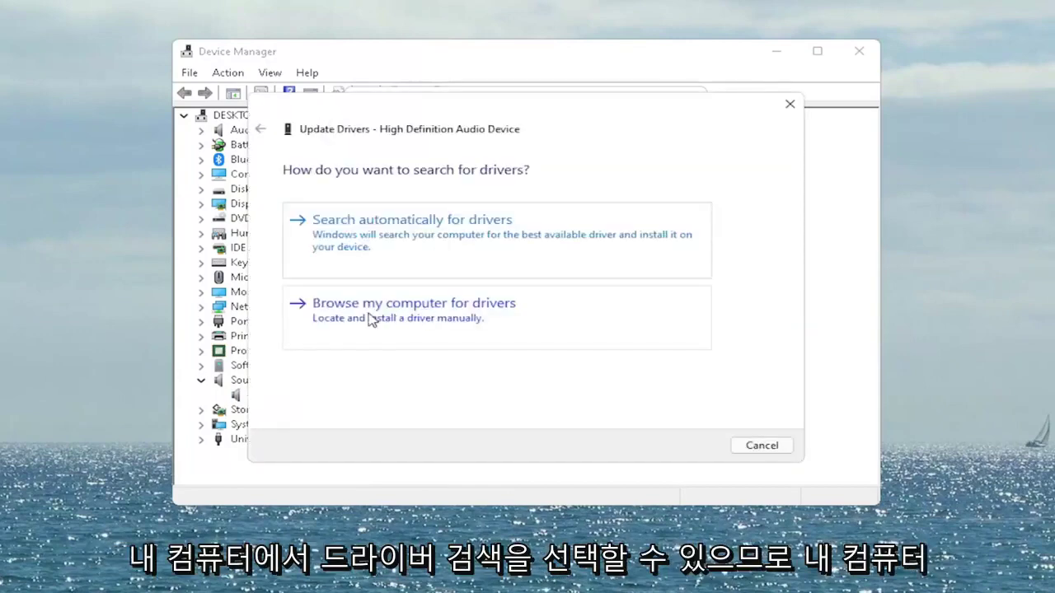
pyautogui.click(483, 307)
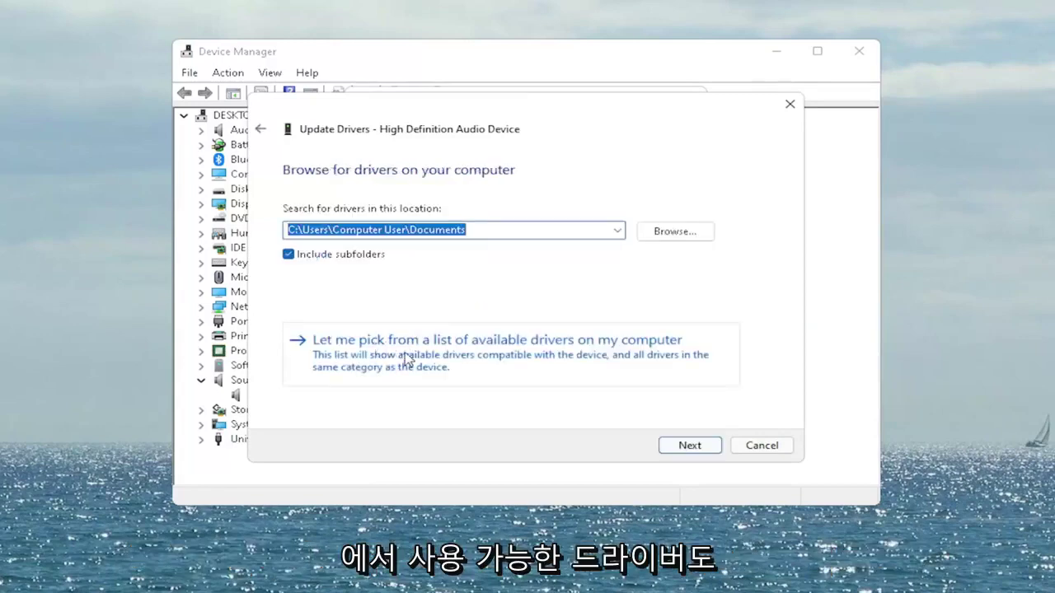
pyautogui.click(503, 367)
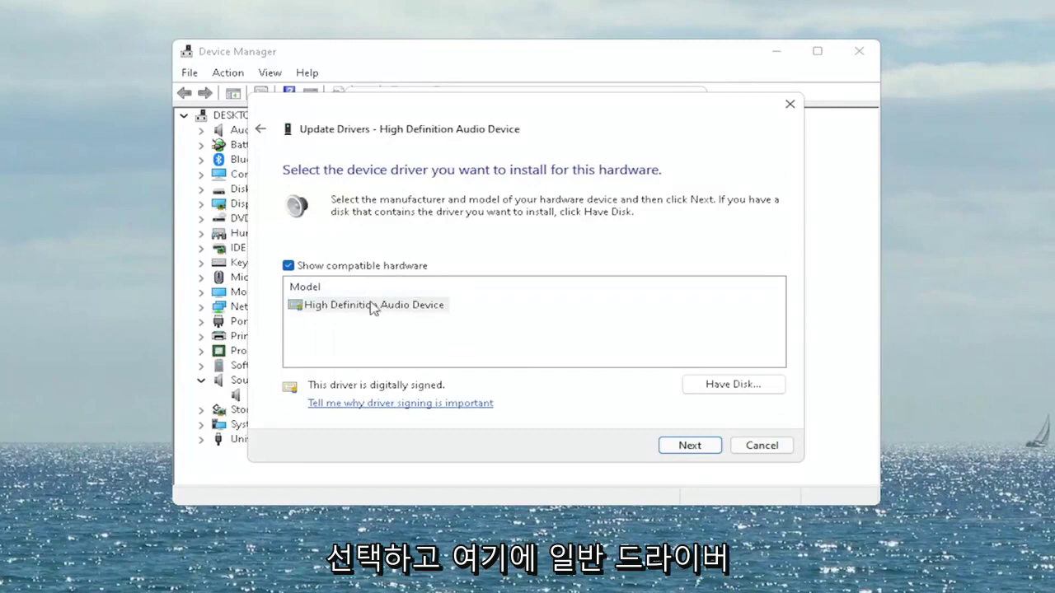
pyautogui.click(344, 306)
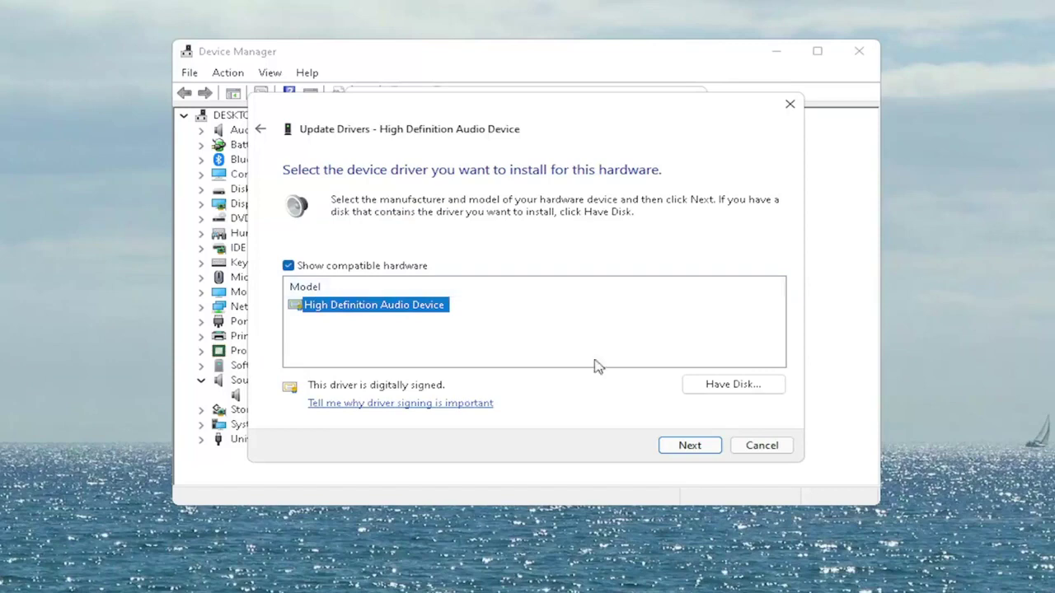
pyautogui.click(691, 450)
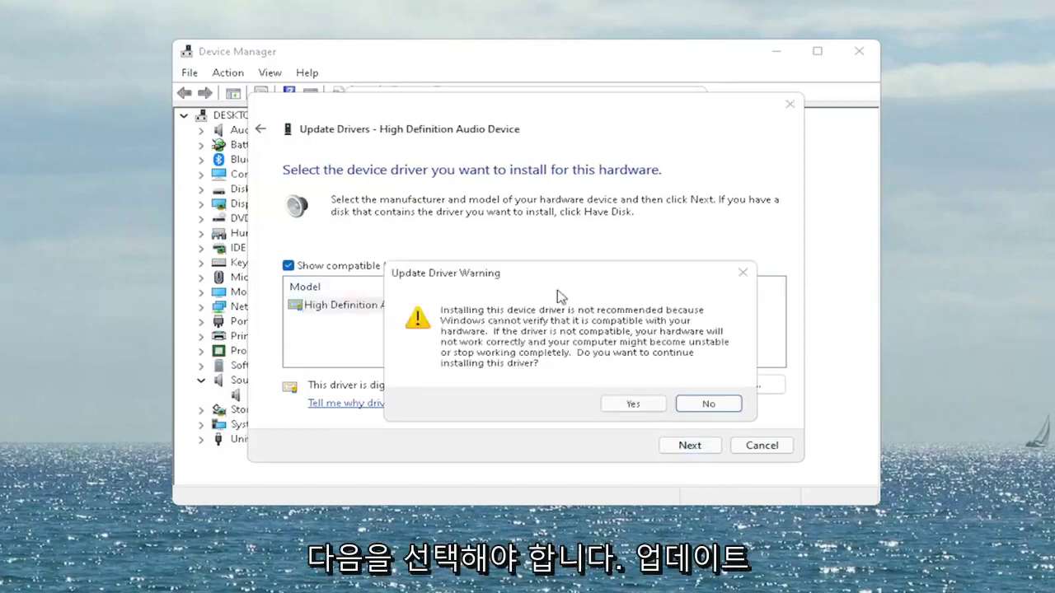
pyautogui.moveTo(546, 274); pyautogui.dragTo(484, 239)
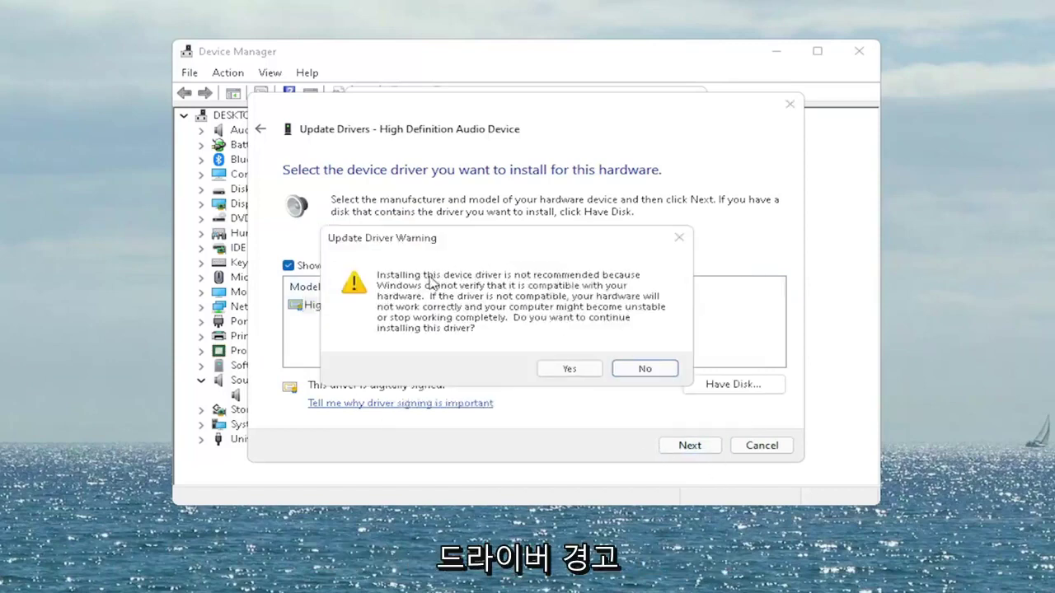
pyautogui.click(579, 370)
pyautogui.click(763, 445)
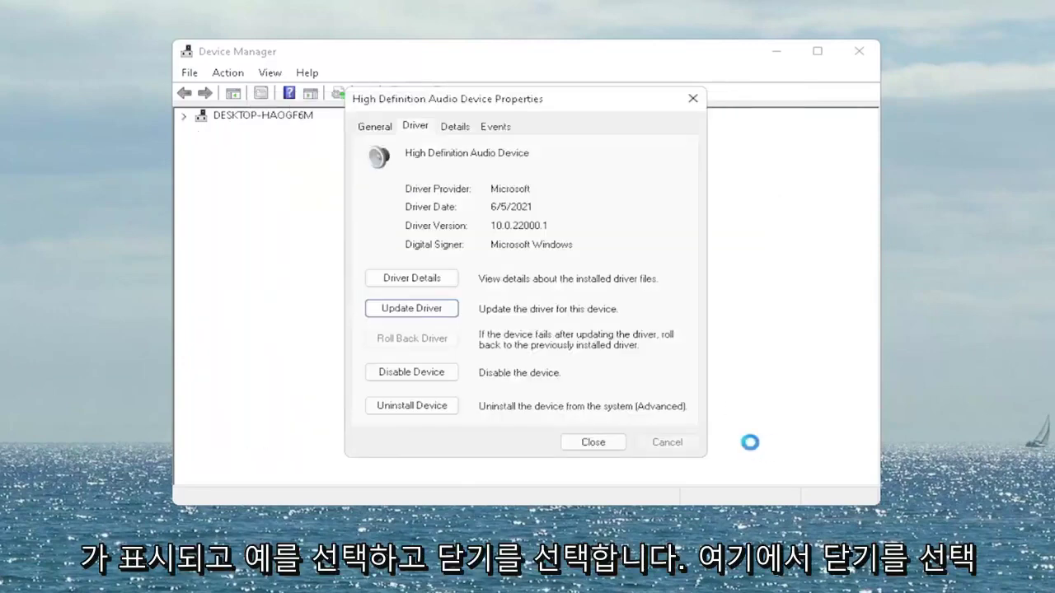
pyautogui.click(594, 443)
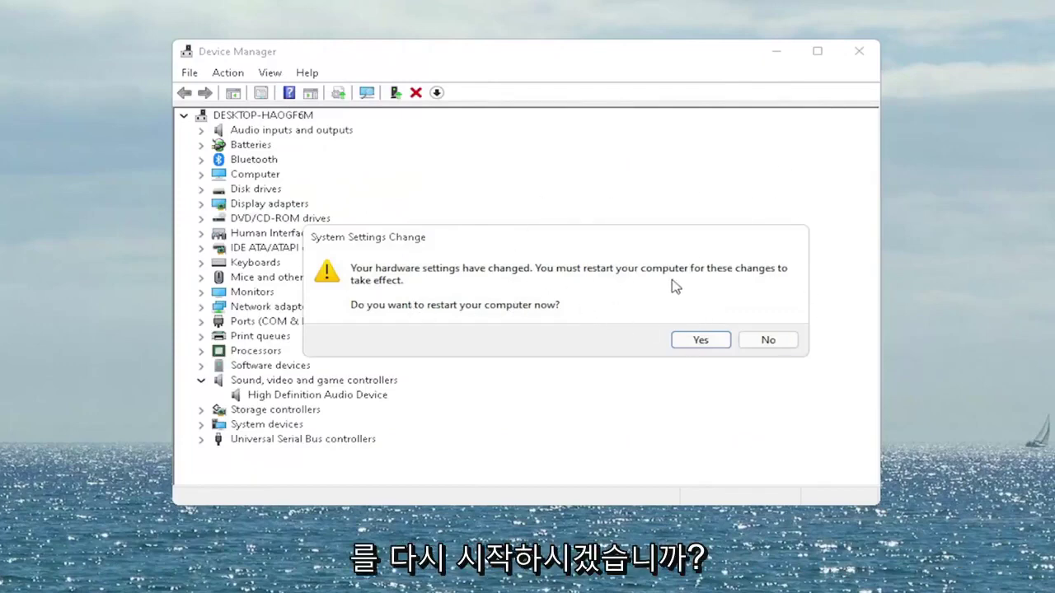
# Step: Accept the System Settings Change prompt to reboot Windows and apply the driver change
pyautogui.click(694, 333)
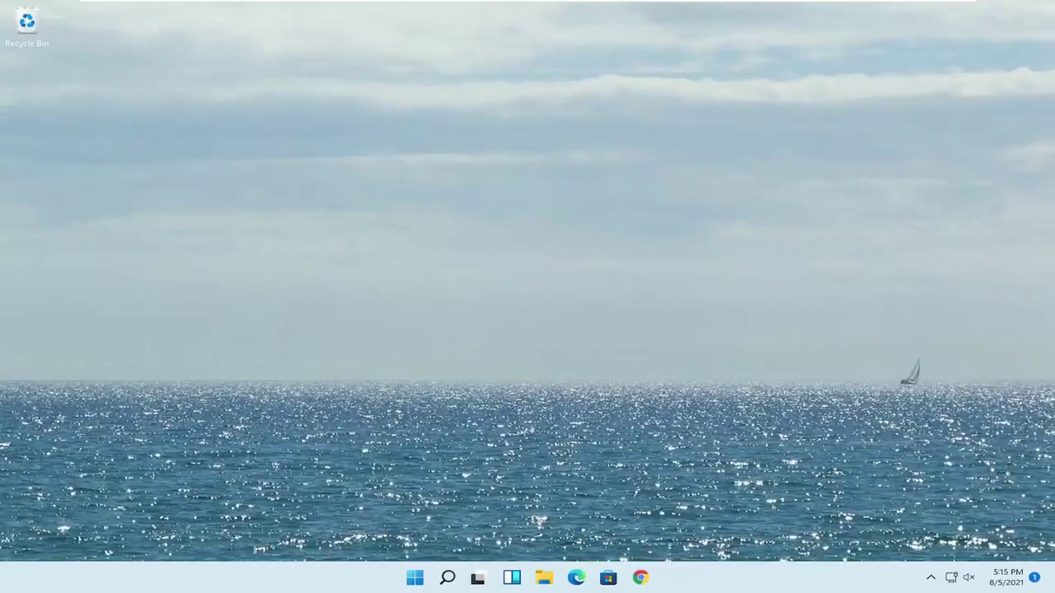
# Step: Open Bluetooth & devices from the tray icon, start adding a Bluetooth device, then cancel it
pyautogui.click(932, 579)
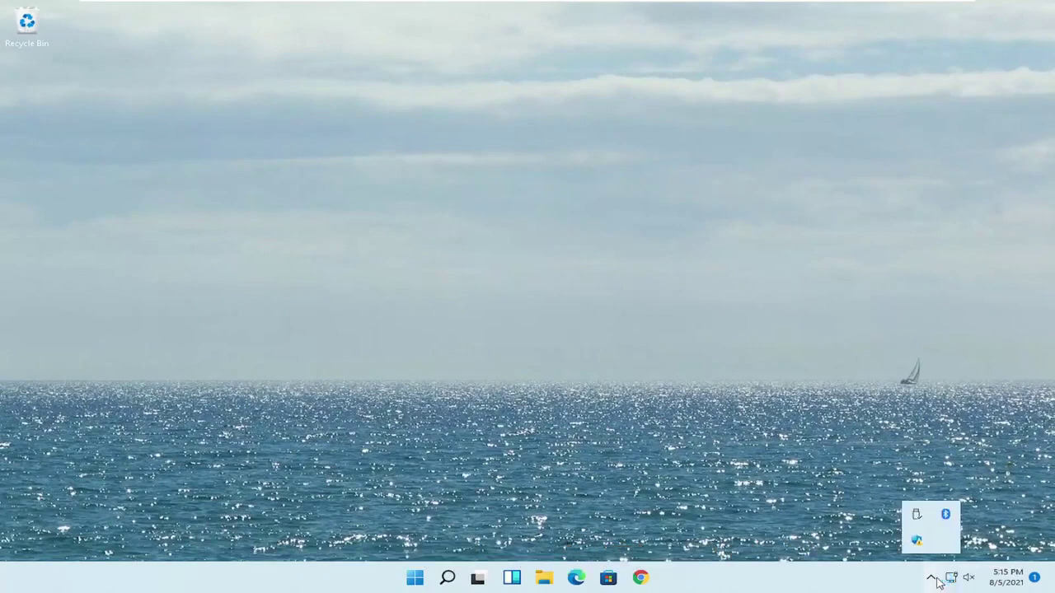
pyautogui.rightClick(944, 517)
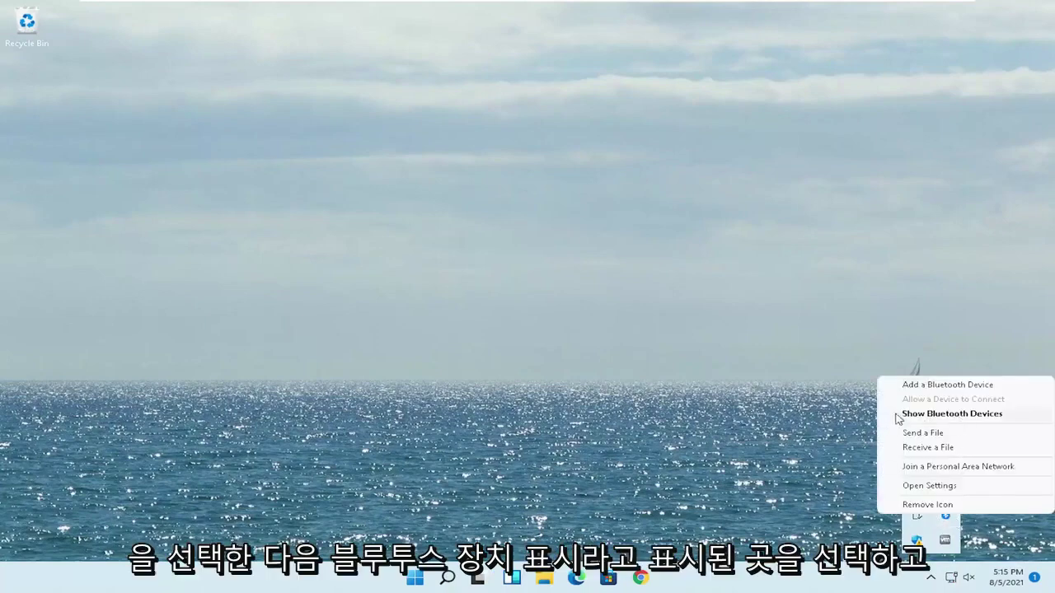
pyautogui.click(953, 413)
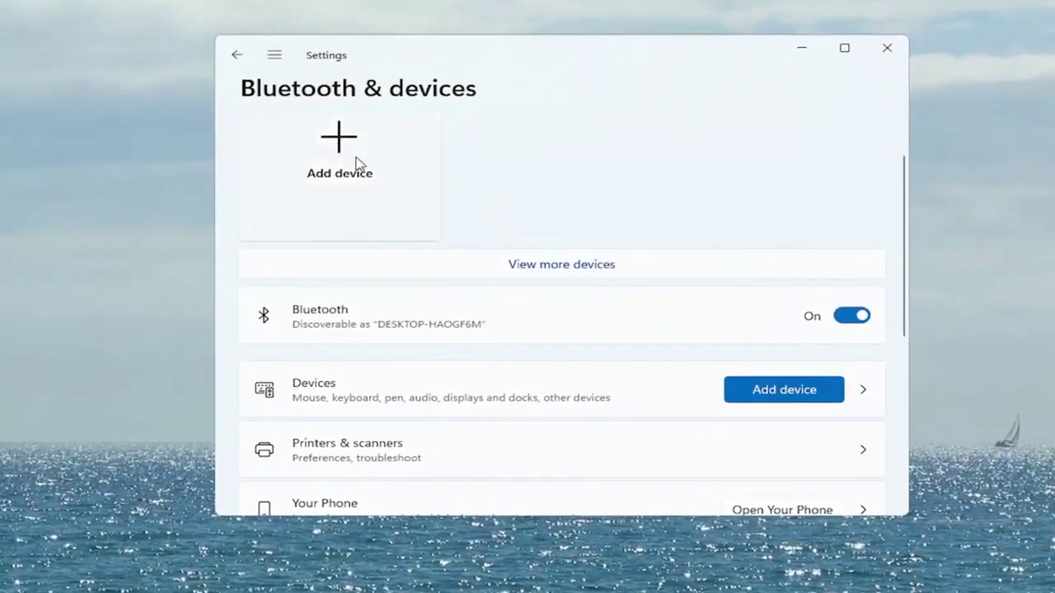
pyautogui.click(334, 153)
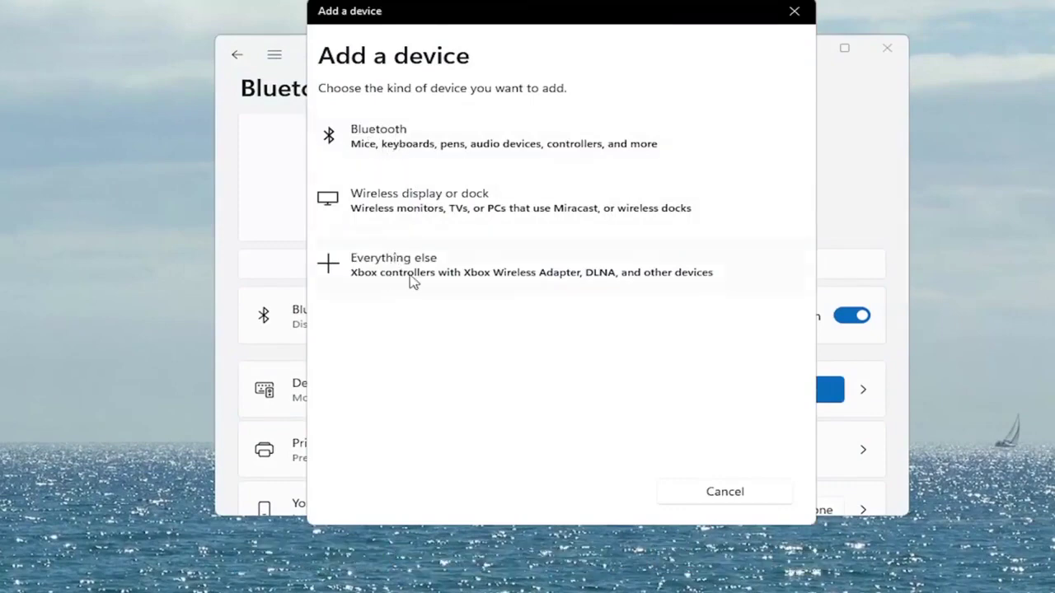
pyautogui.click(381, 147)
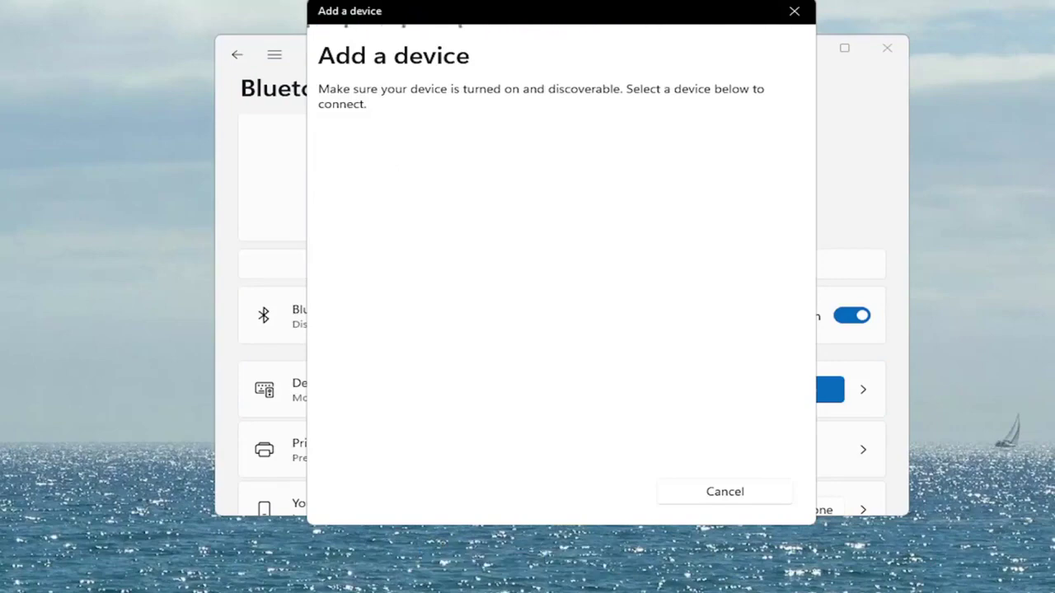
pyautogui.click(793, 11)
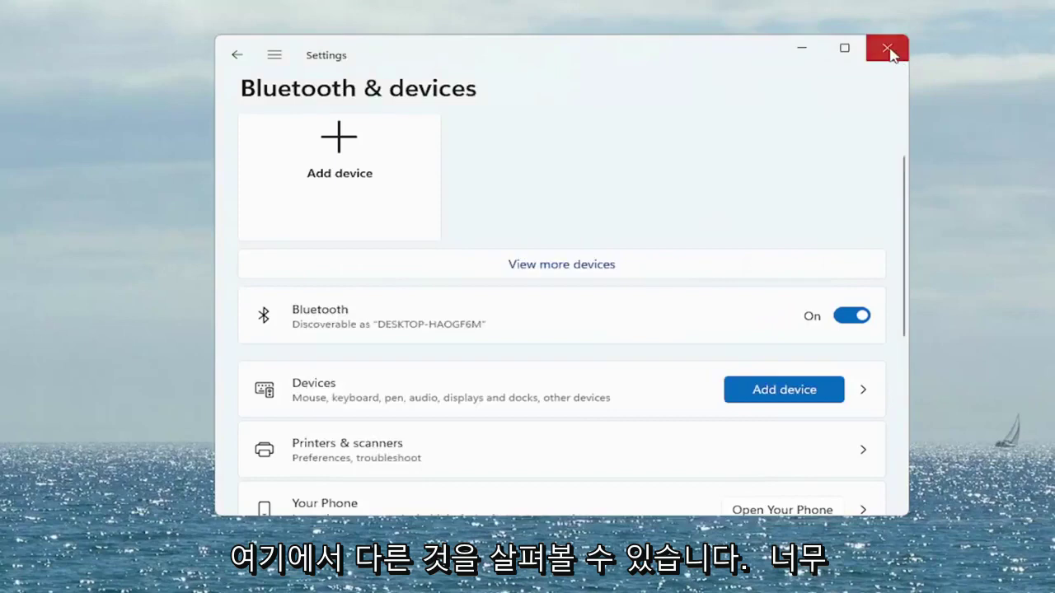
# Step: Close Settings, relaunch it from search, and go to System > Sound
pyautogui.click(885, 48)
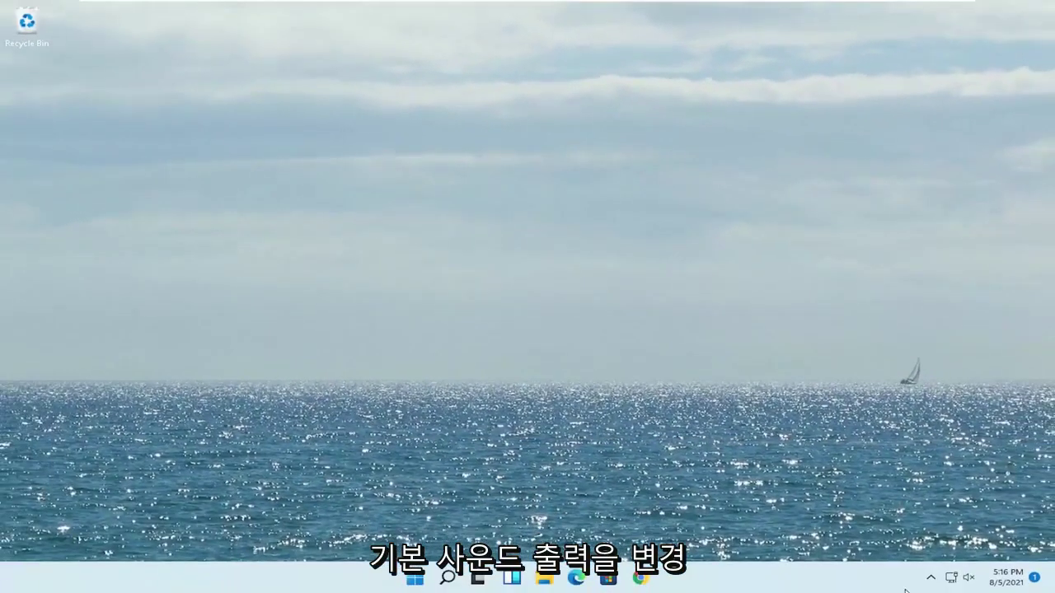
pyautogui.click(445, 580)
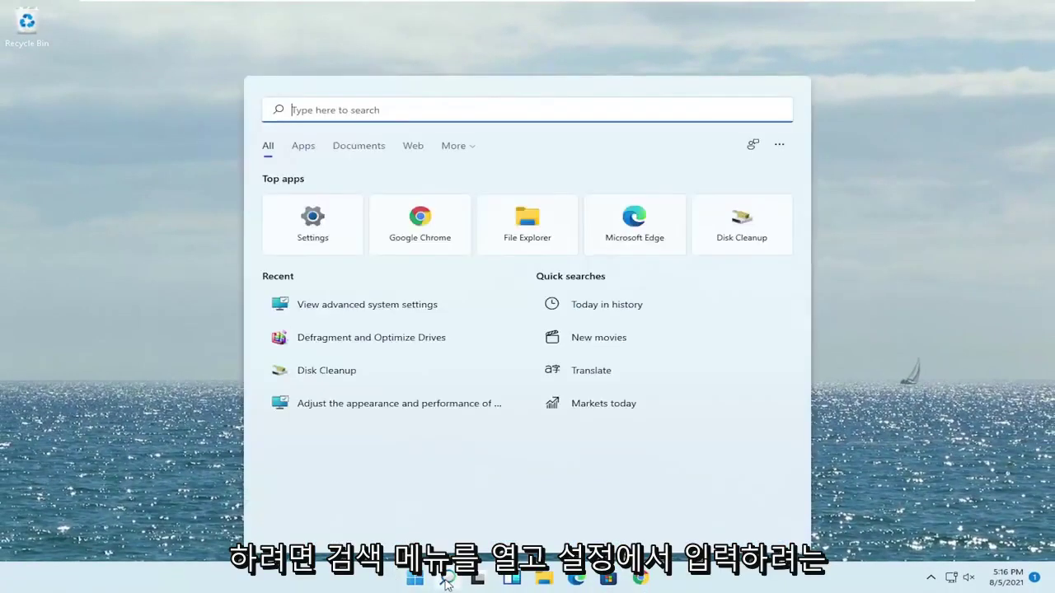
pyautogui.write('settings')
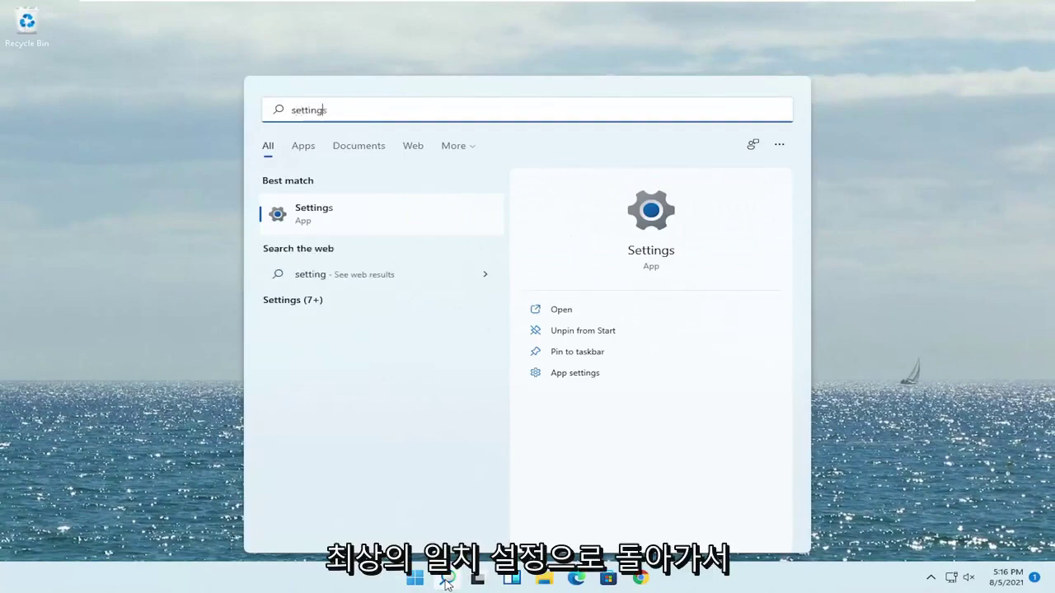
pyautogui.click(320, 219)
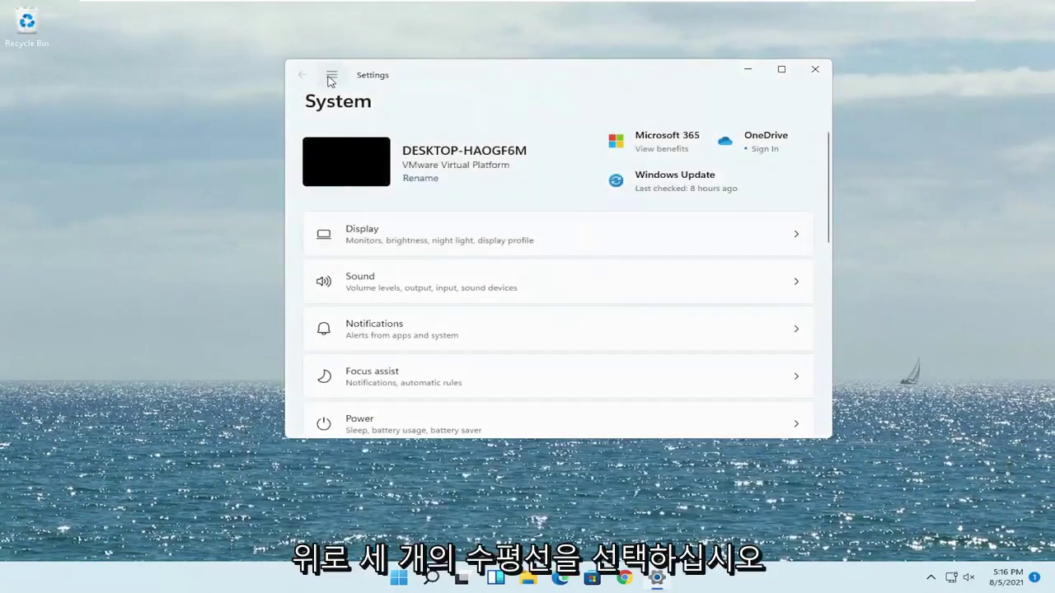
pyautogui.click(332, 76)
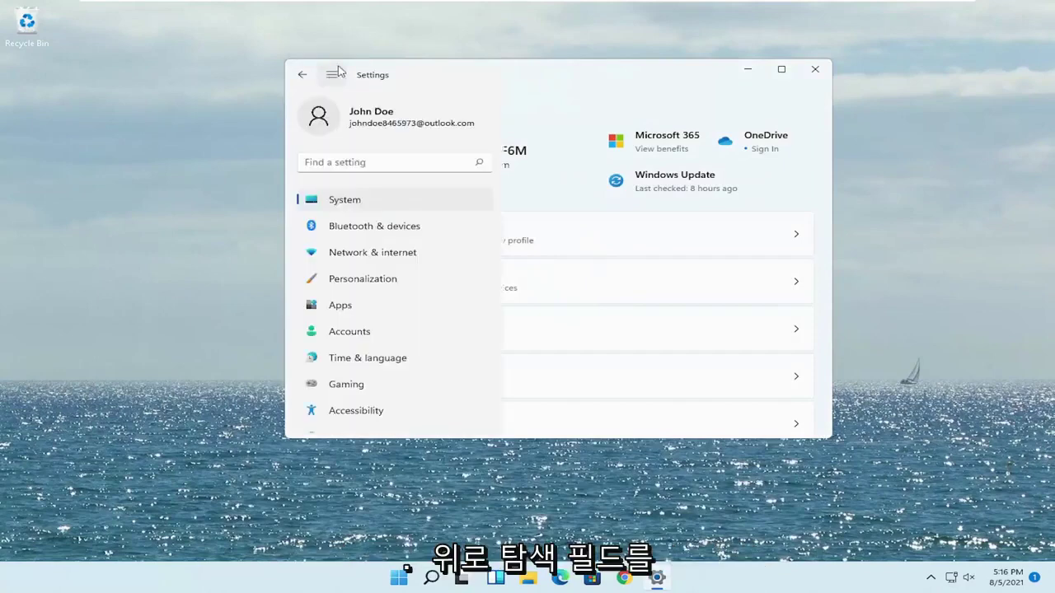
pyautogui.click(322, 206)
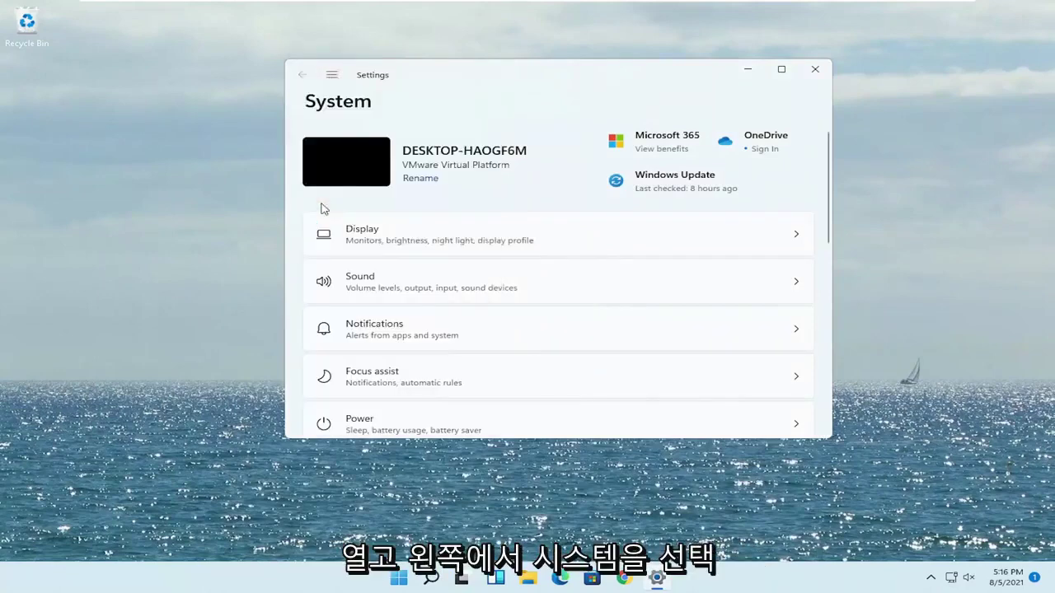
pyautogui.click(404, 287)
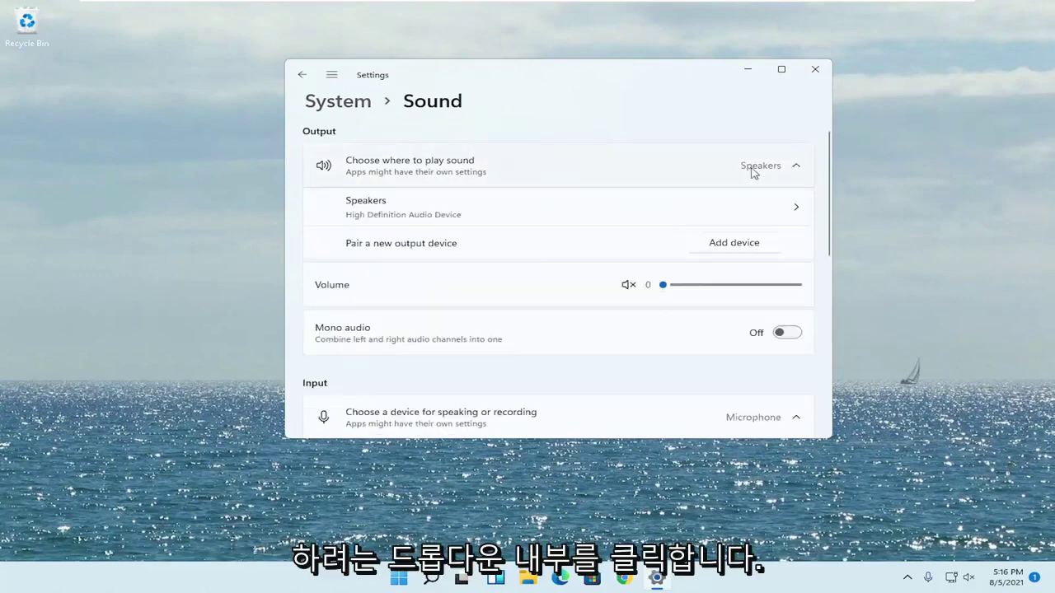
# Step: Switch the Speakers to Don't allow and back to Allow, test the volume slider, then return to Sound
pyautogui.click(400, 208)
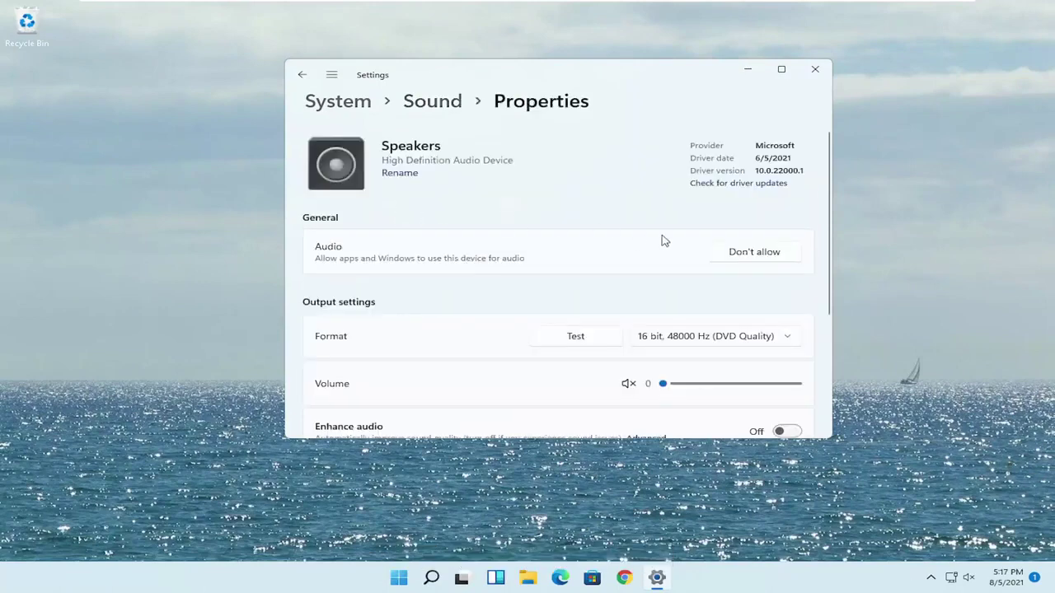
pyautogui.click(774, 254)
pyautogui.click(646, 216)
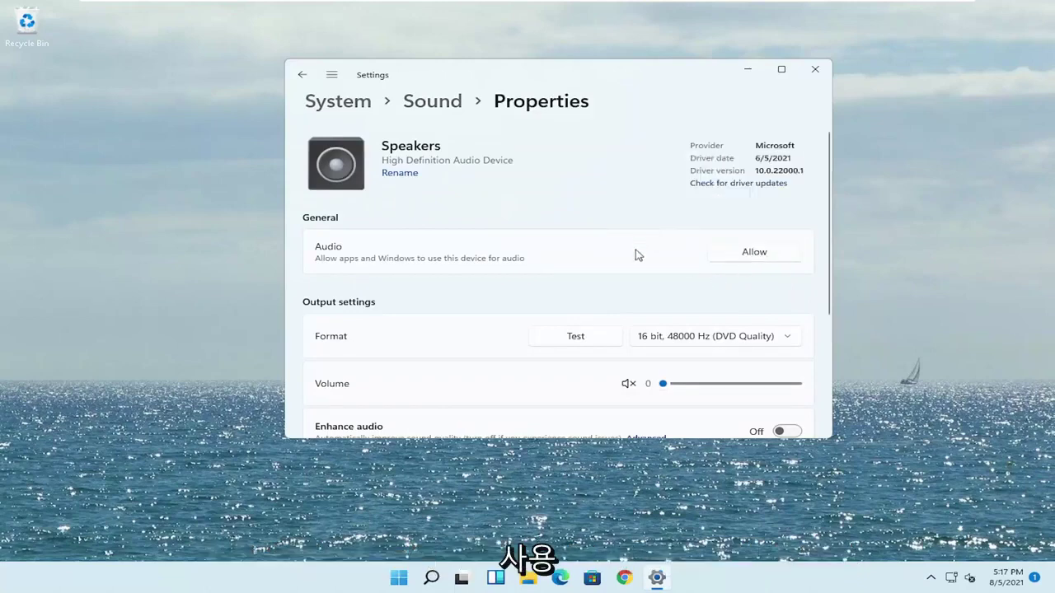
pyautogui.click(746, 257)
pyautogui.scroll(-1, 713, 278)
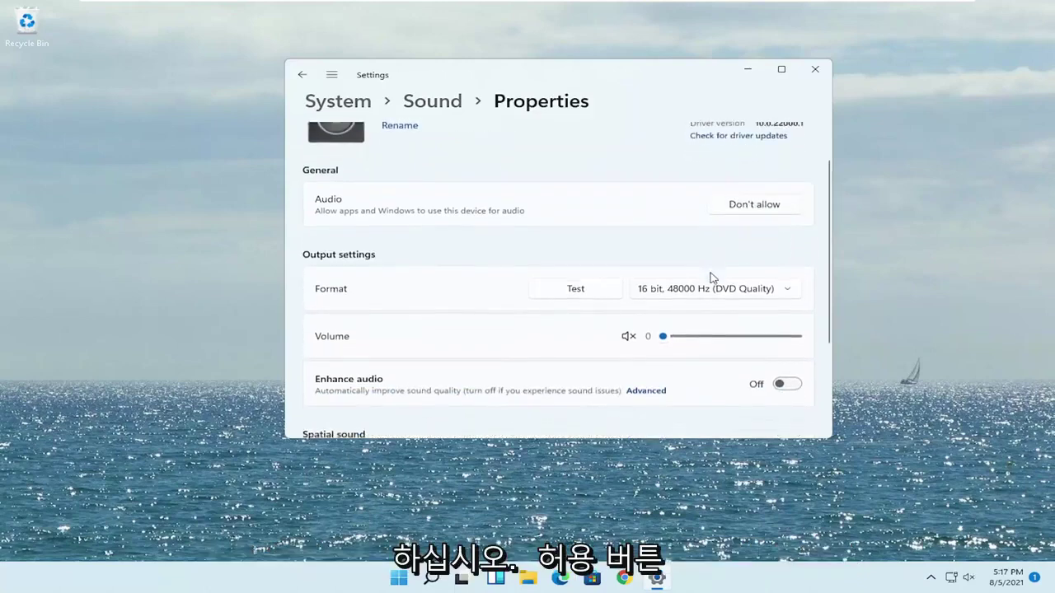
pyautogui.scroll(-1, 643, 264)
pyautogui.moveTo(679, 295); pyautogui.dragTo(607, 295)
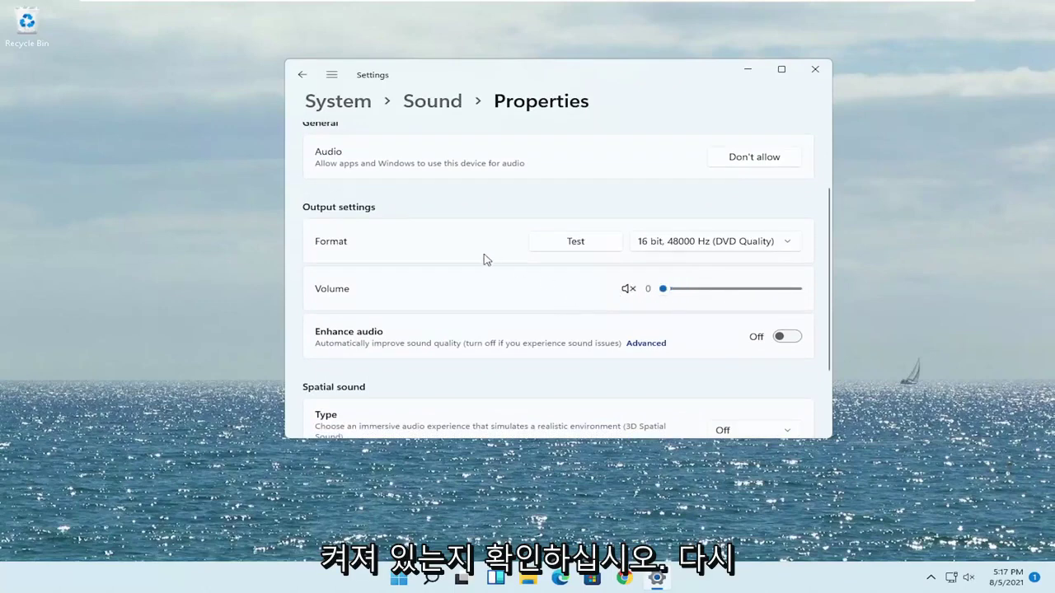
pyautogui.scroll(2, 423, 186)
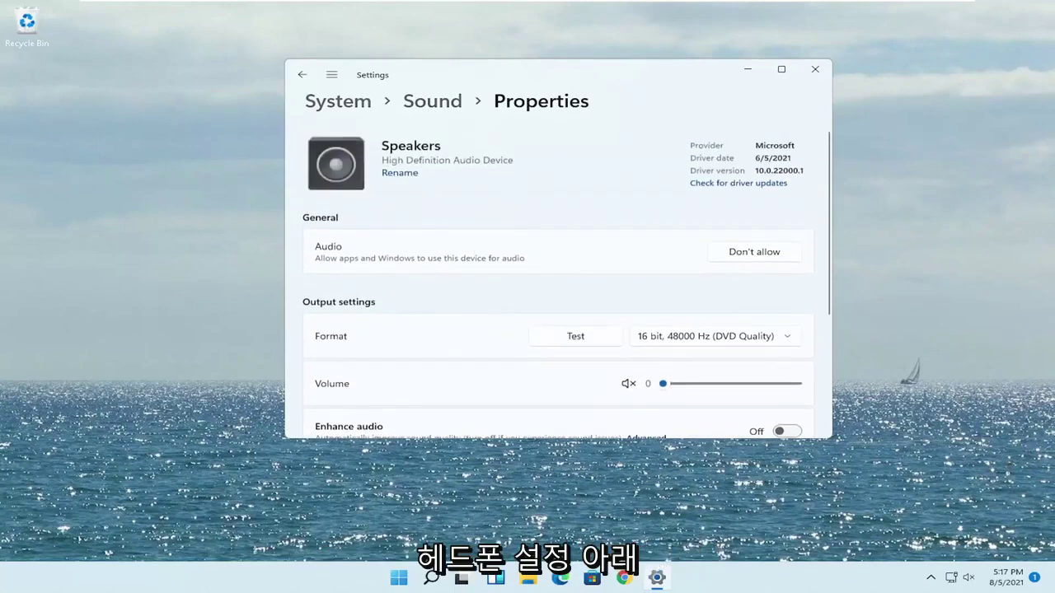
pyautogui.click(302, 76)
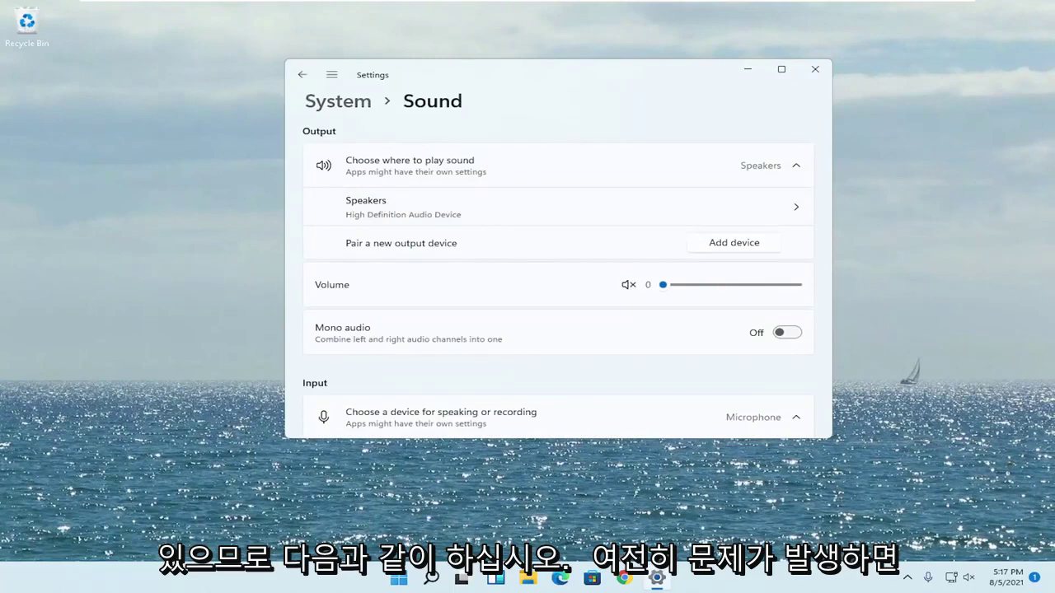
# Step: Close Settings, search 'troubleshoot', and navigate to System > Troubleshoot > Other troubleshooters
pyautogui.click(814, 70)
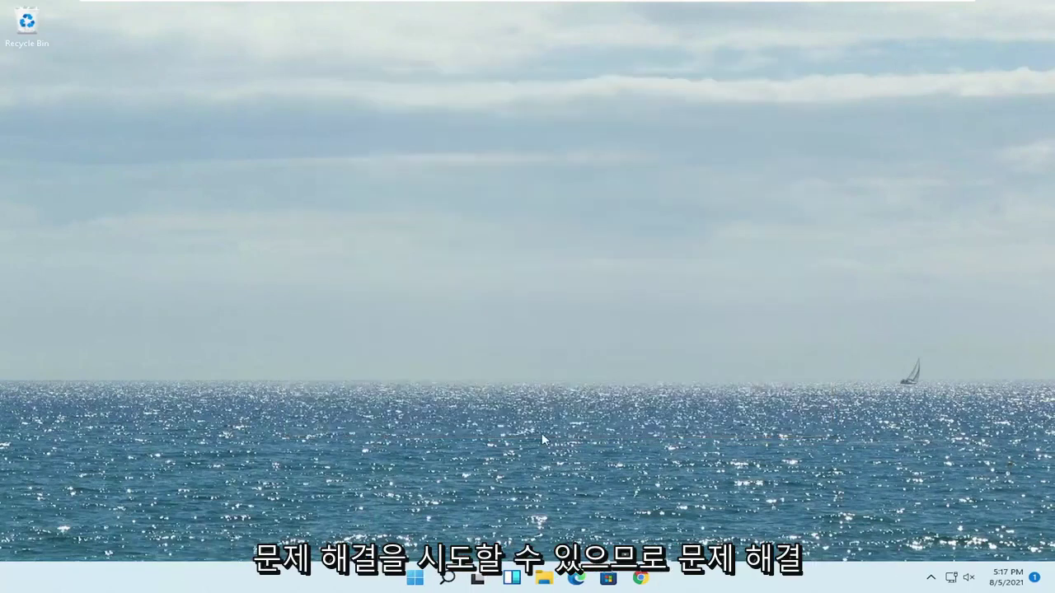
pyautogui.write('troubleshoot')
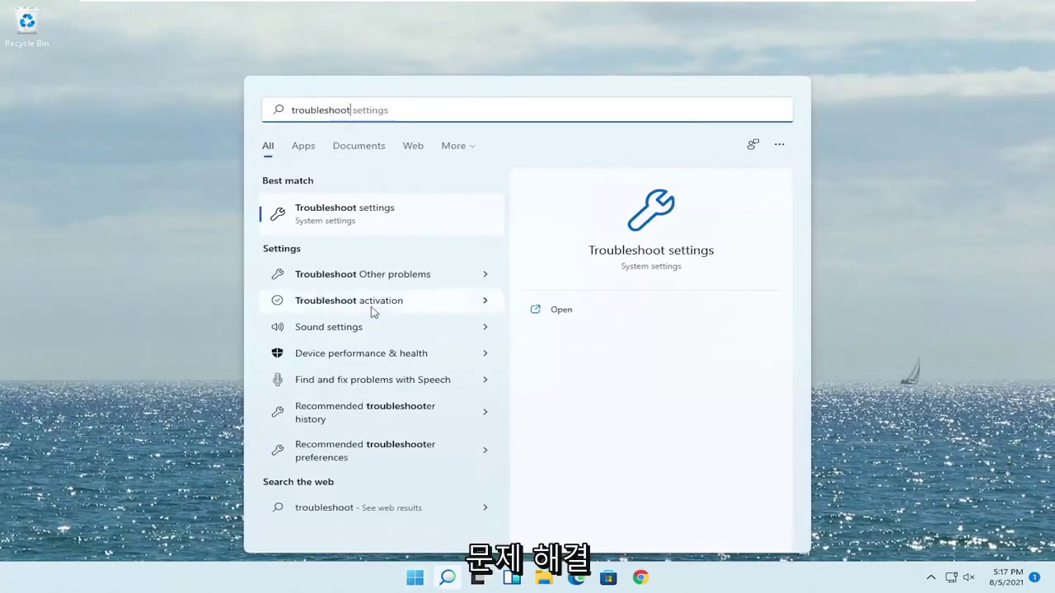
pyautogui.click(384, 227)
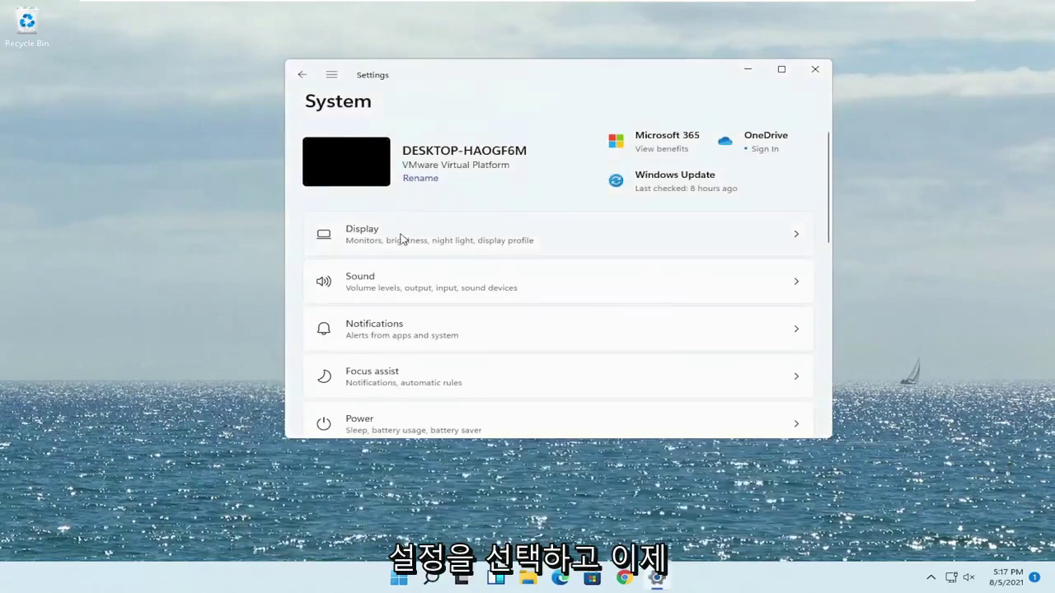
pyautogui.scroll(-5, 492, 338)
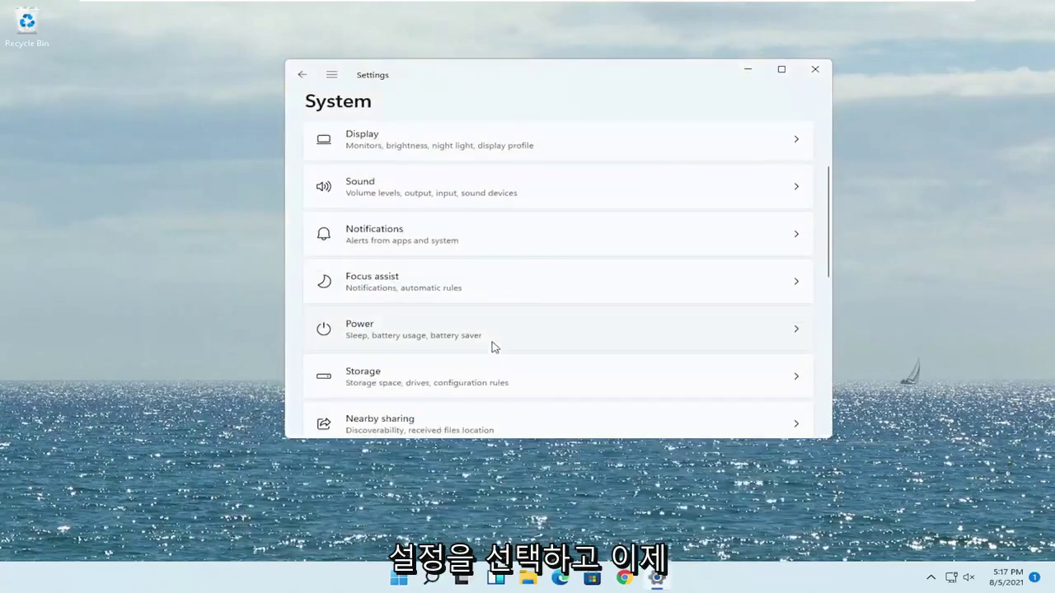
pyautogui.scroll(-3, 492, 351)
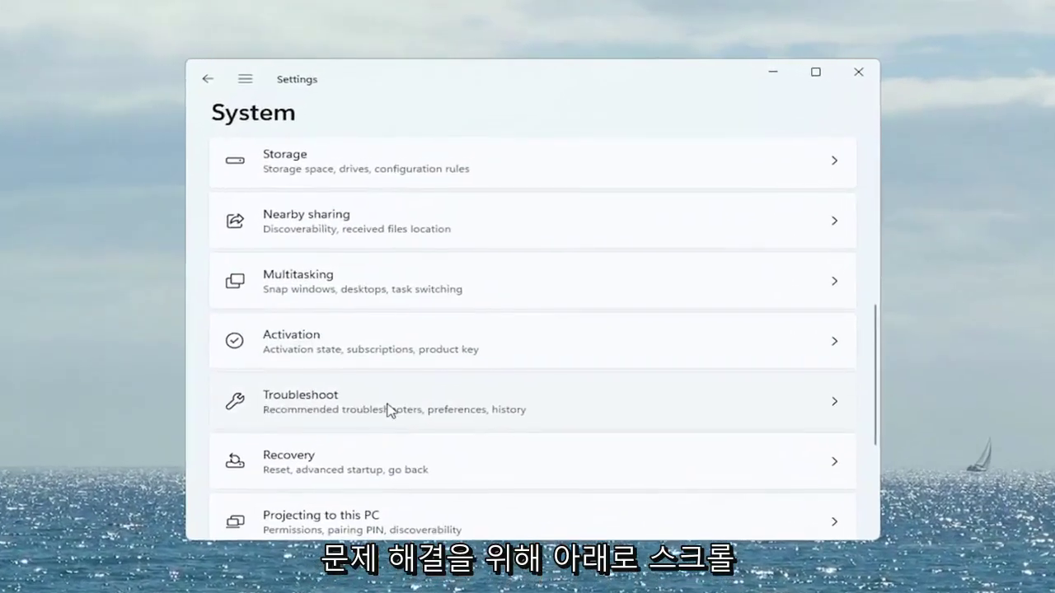
pyautogui.click(446, 334)
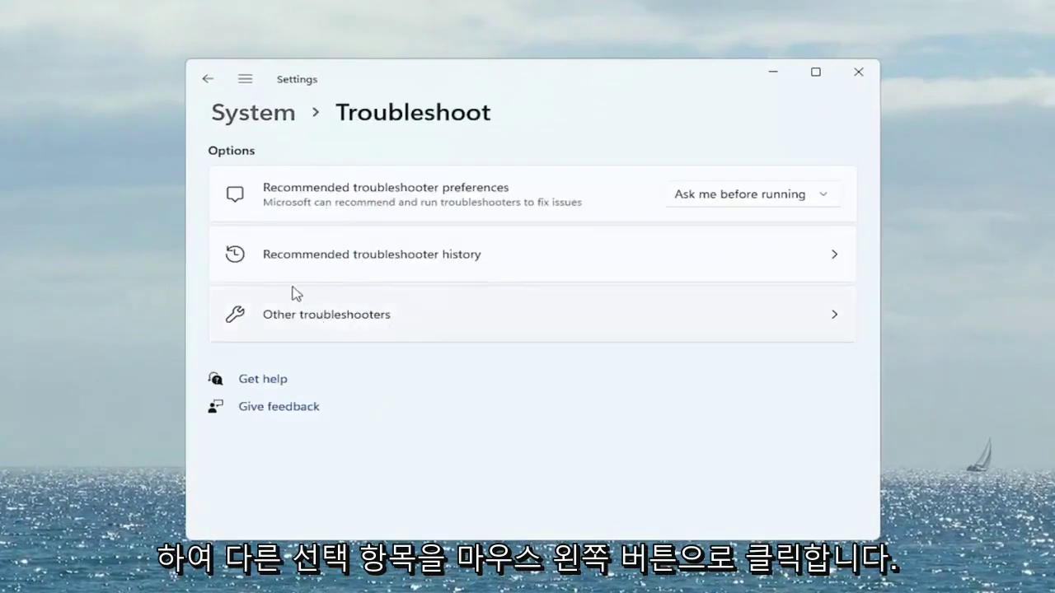
pyautogui.click(369, 331)
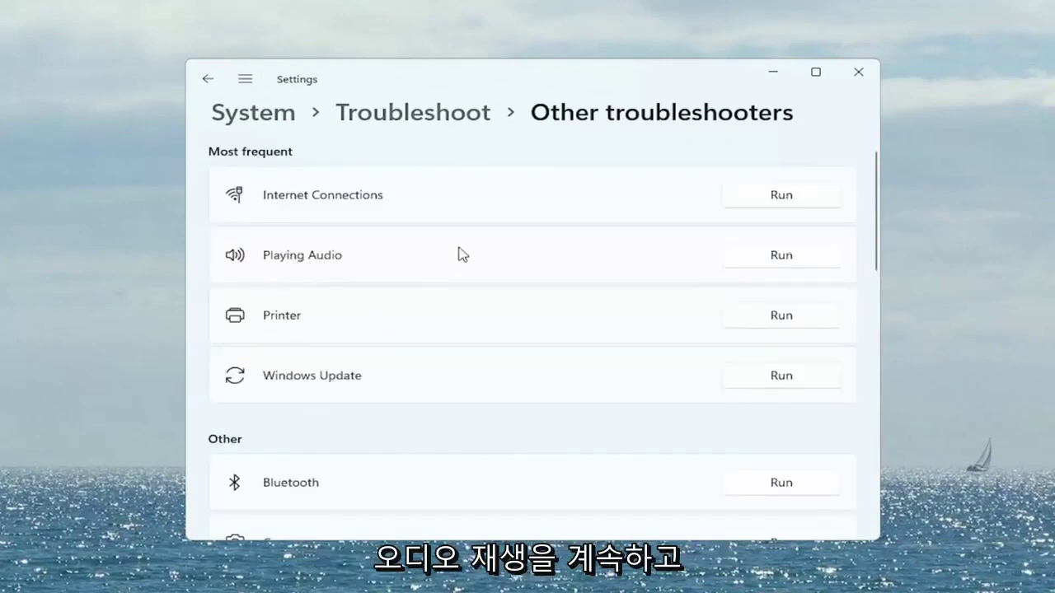
# Step: Run the Playing Audio troubleshooter, declining Audio Enhancements, and close it when finished
pyautogui.click(788, 260)
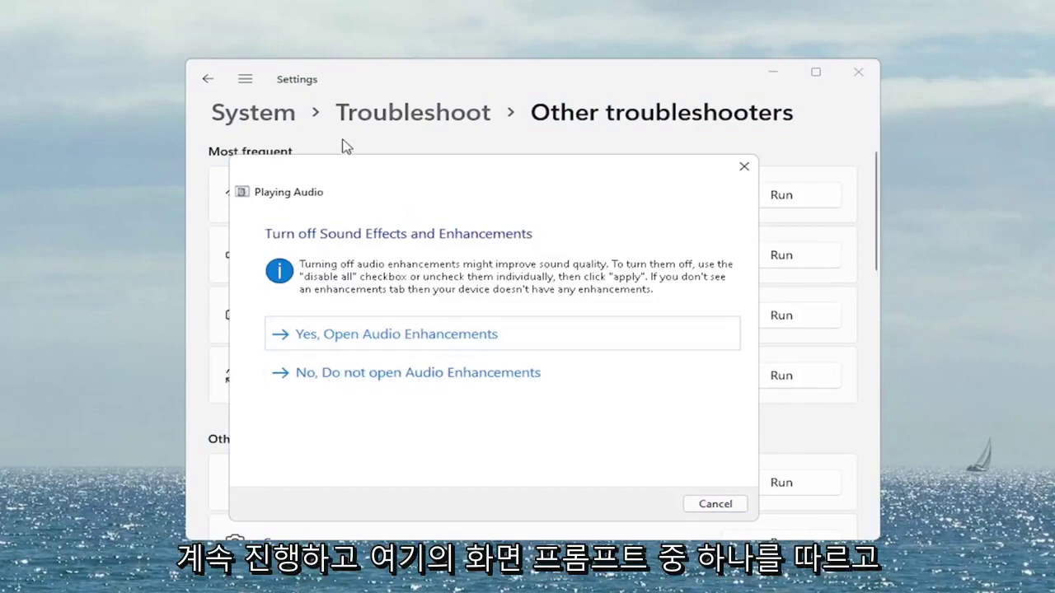
pyautogui.click(373, 381)
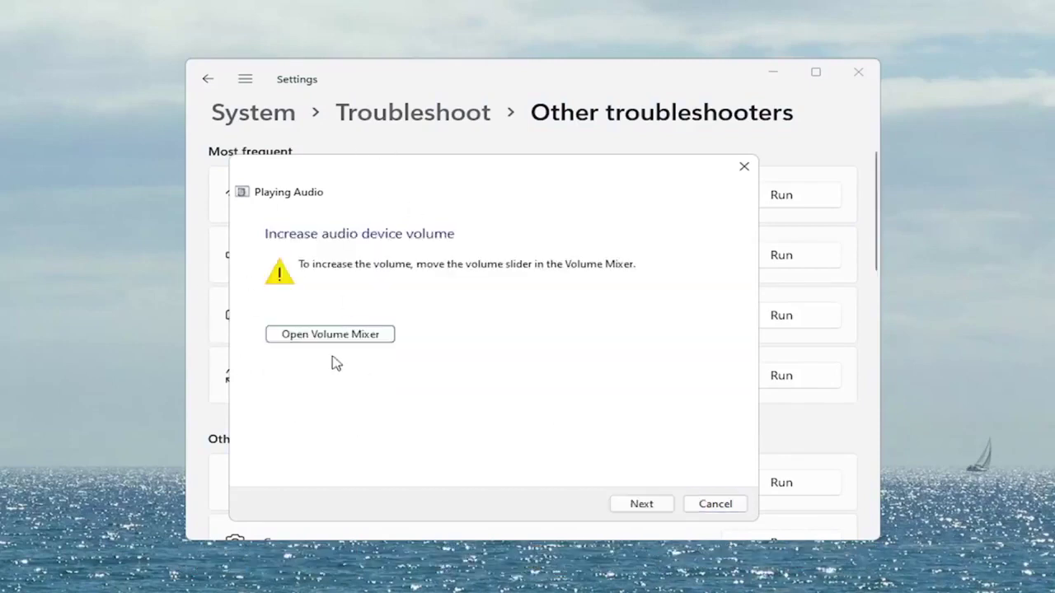
pyautogui.click(635, 503)
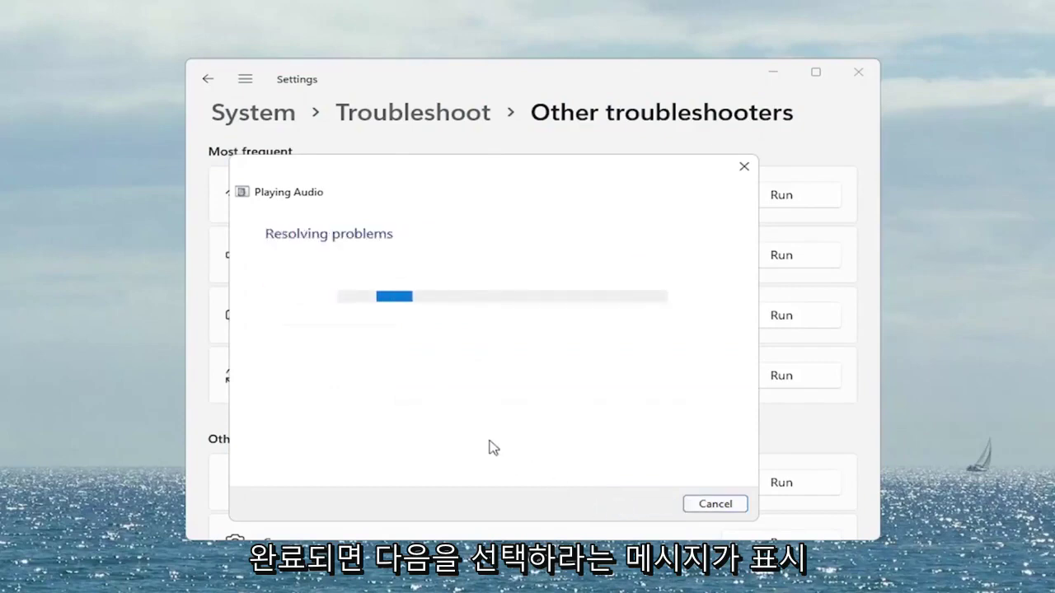
pyautogui.click(716, 505)
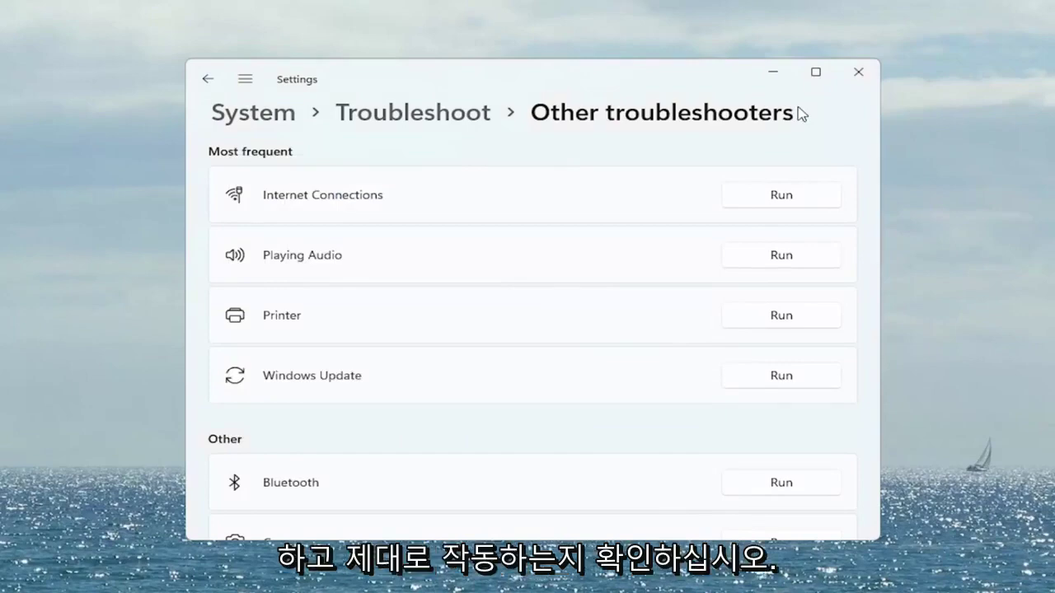
# Step: Close the Settings window to return to the empty desktop
pyautogui.click(858, 74)
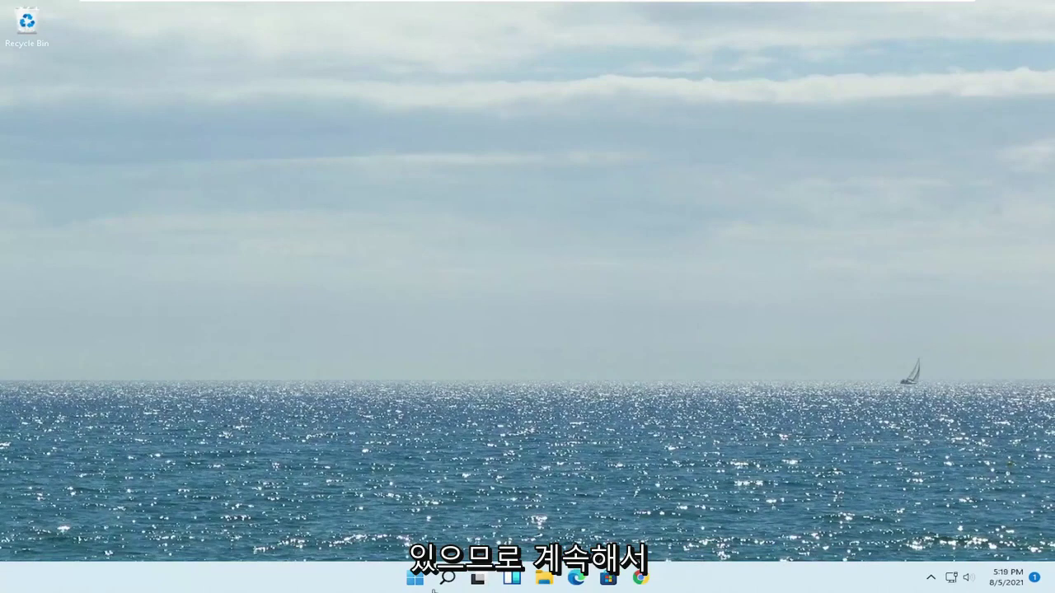
# Step: Search Windows for 'update' and launch the Check for updates settings
pyautogui.click(445, 580)
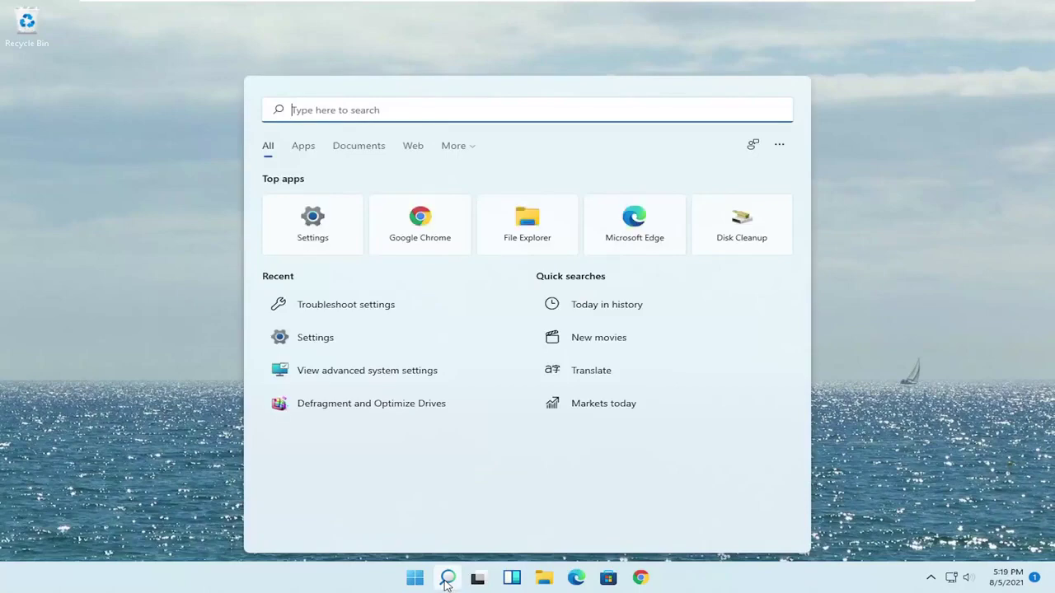
pyautogui.write('update')
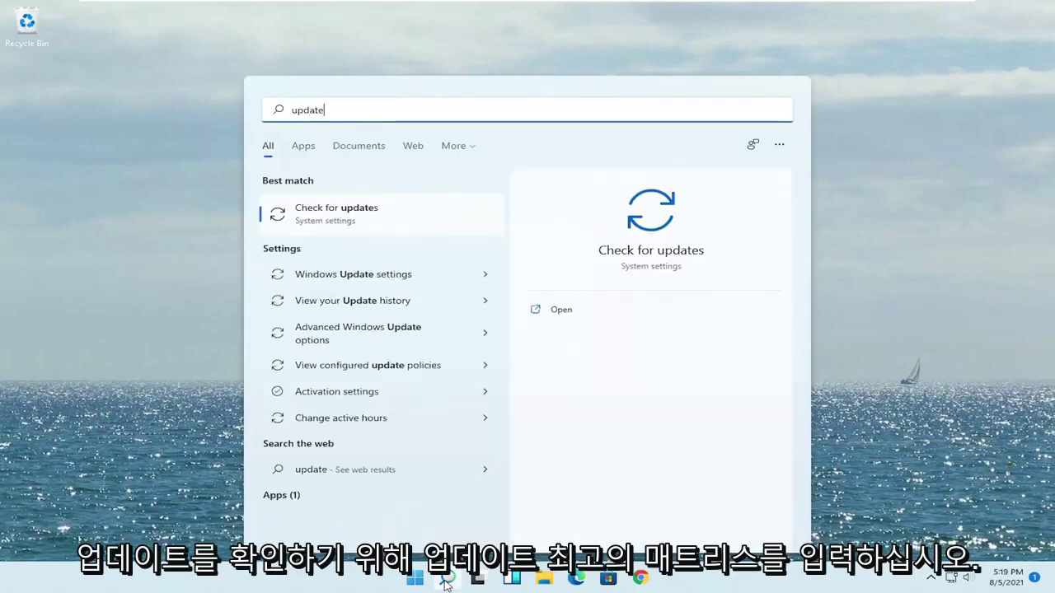
pyautogui.click(350, 218)
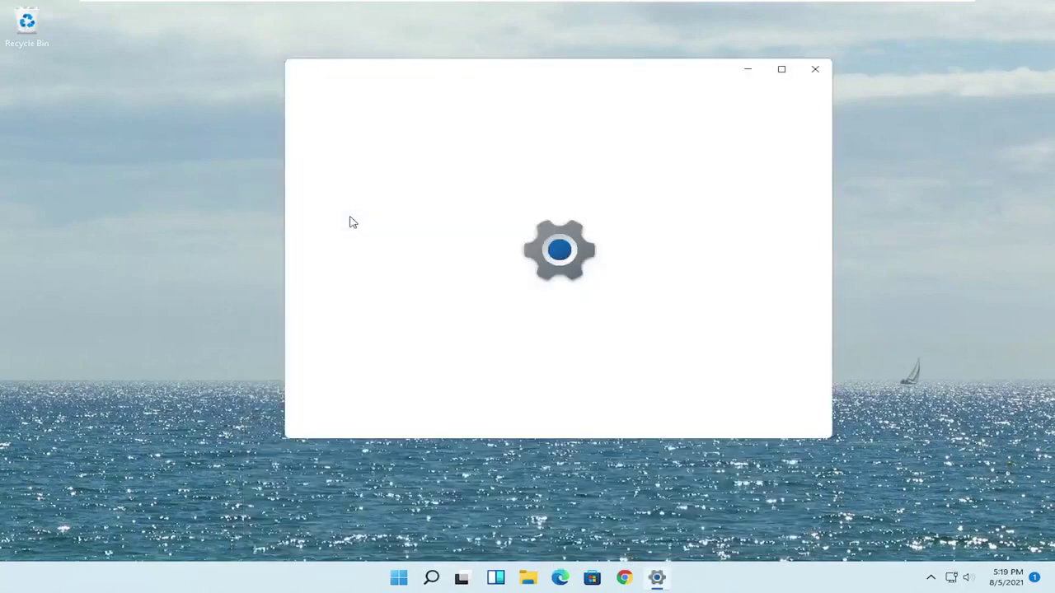